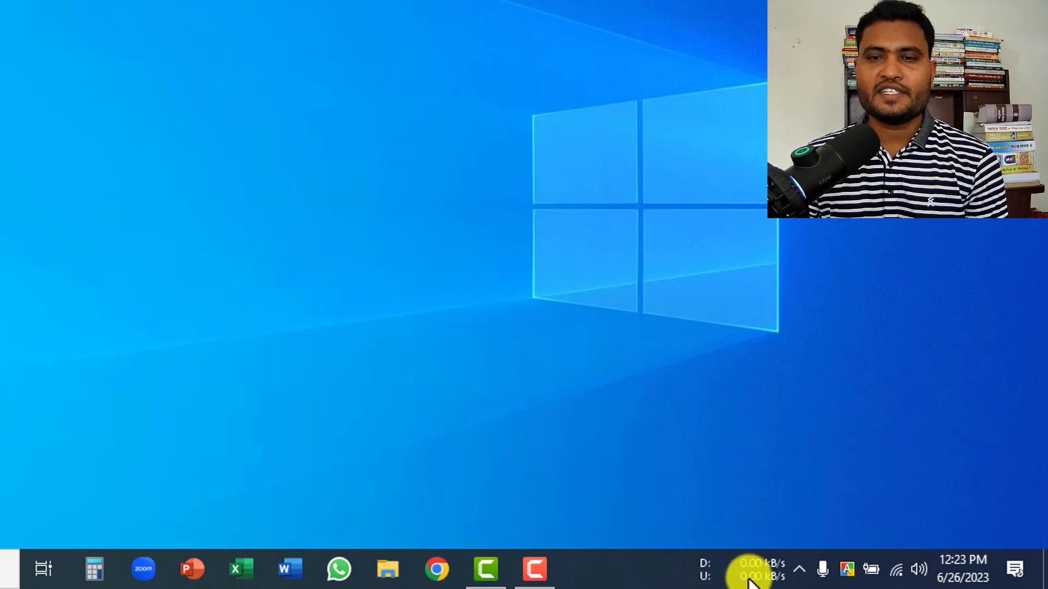
{"action": "mouse_move", "coordinate": [749, 583]}
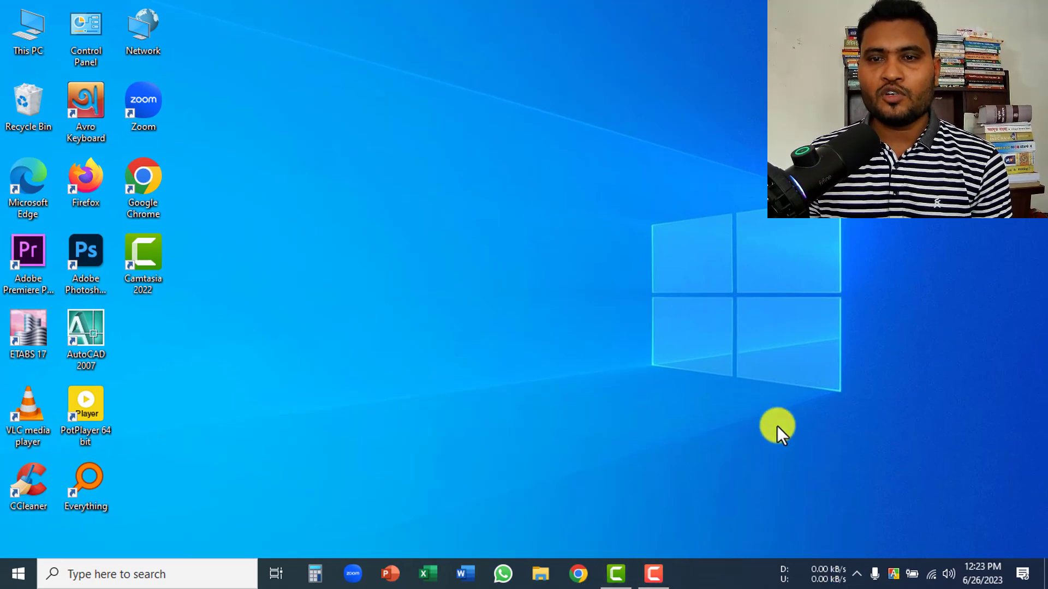
{"action": "mouse_move", "coordinate": [808, 577]}
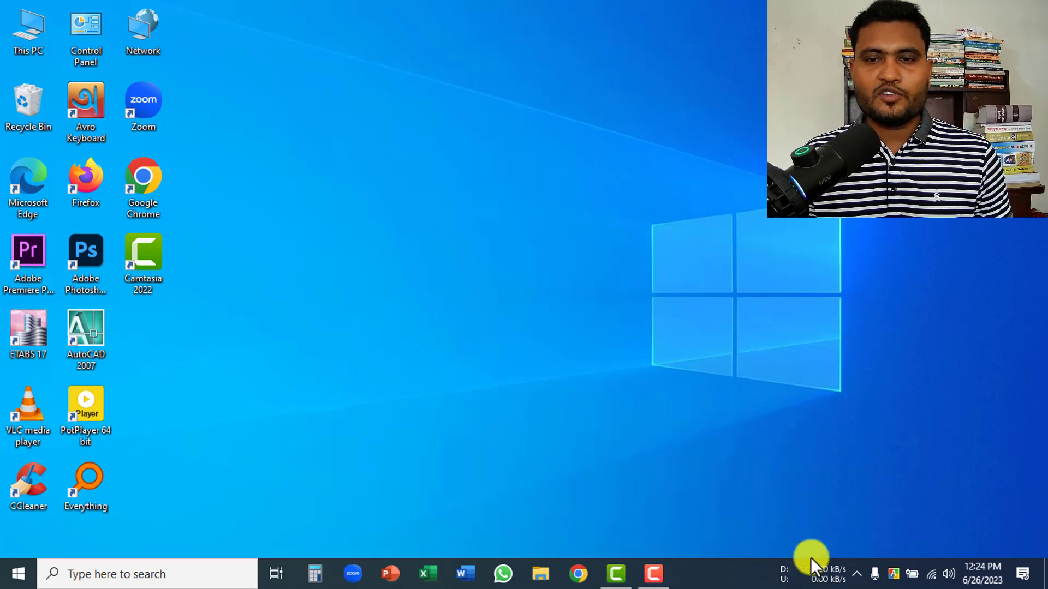
Step: Open the installed programs list from This PC and search it for "net"
{"action": "double_click", "coordinate": [5, 23]}
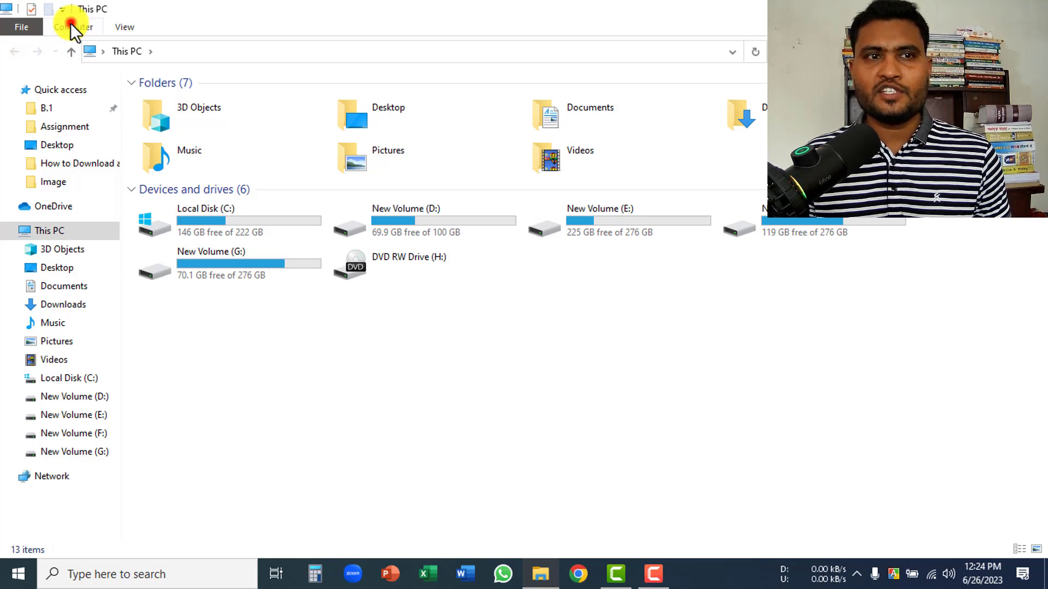
{"action": "left_click", "coordinate": [70, 24]}
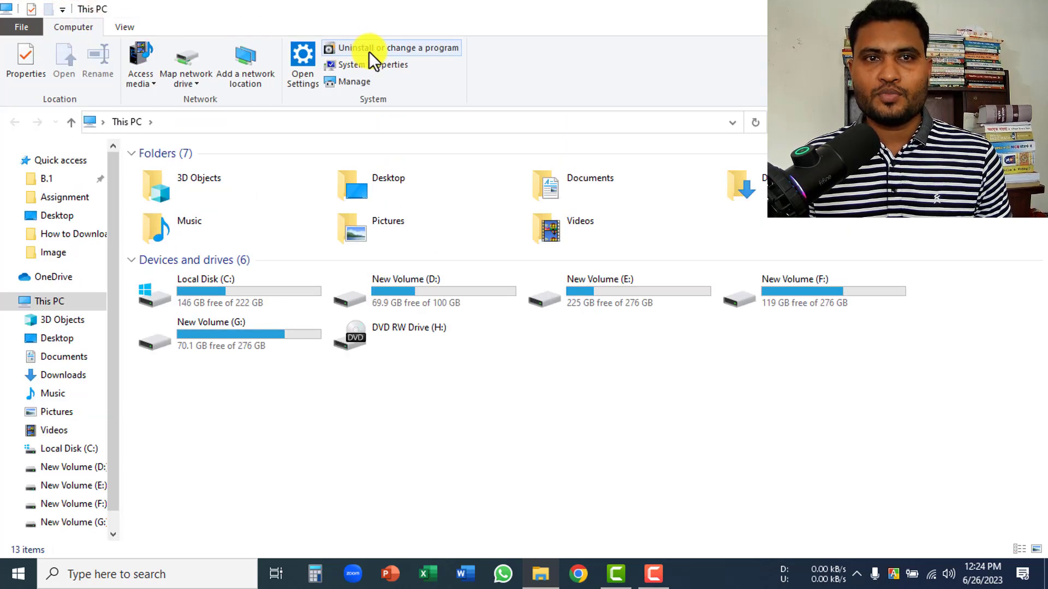
{"action": "left_click", "coordinate": [388, 50]}
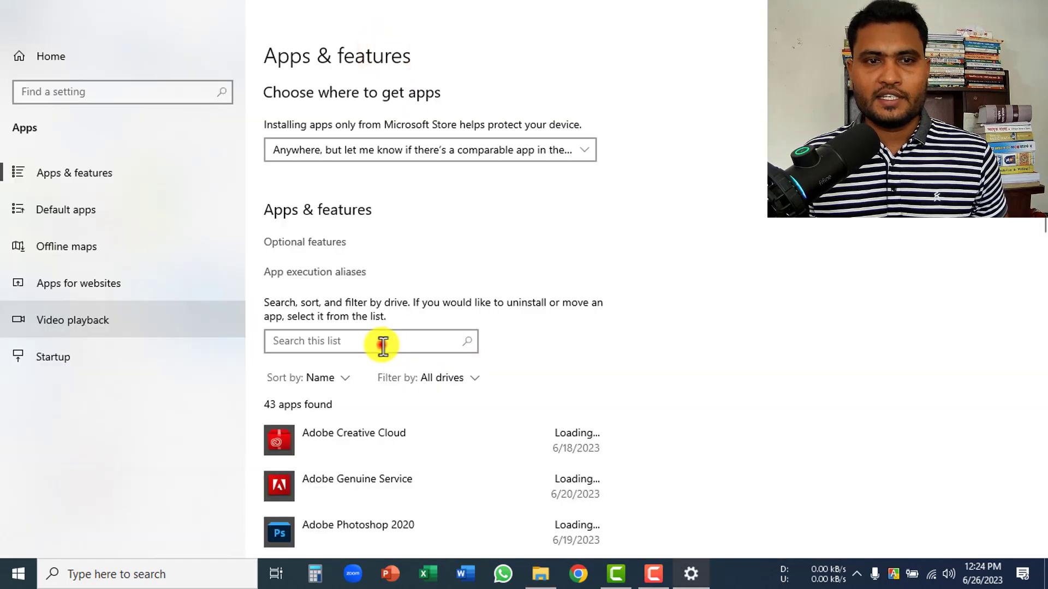
{"action": "left_click", "coordinate": [382, 345]}
{"action": "type", "text": "net"}
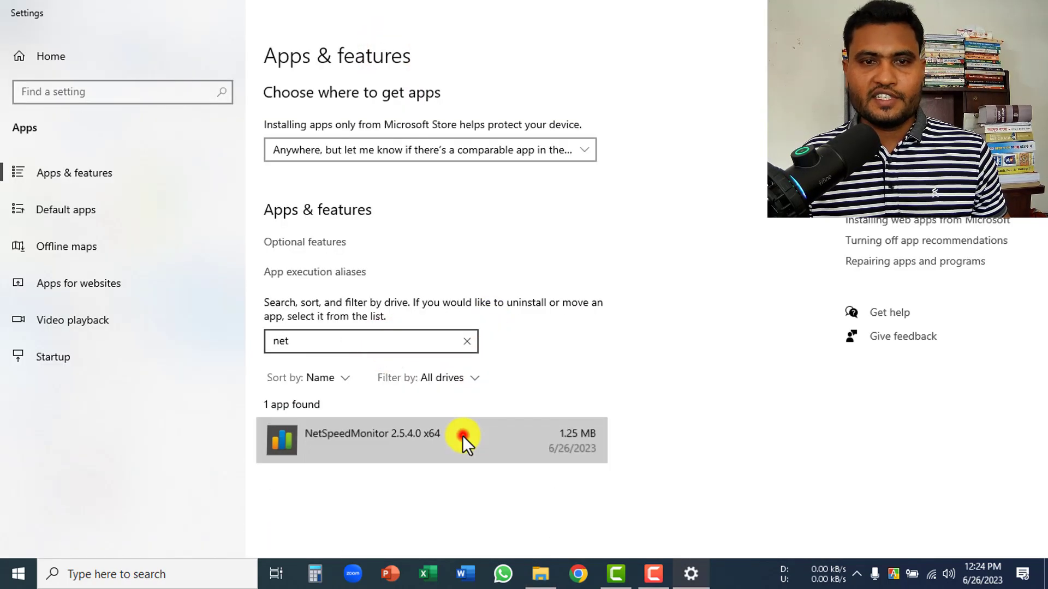
Step: Uninstall NetSpeedMonitor 2.5.4.0 x64 from the computer
{"action": "left_click", "coordinate": [463, 435]}
{"action": "left_click", "coordinate": [562, 503]}
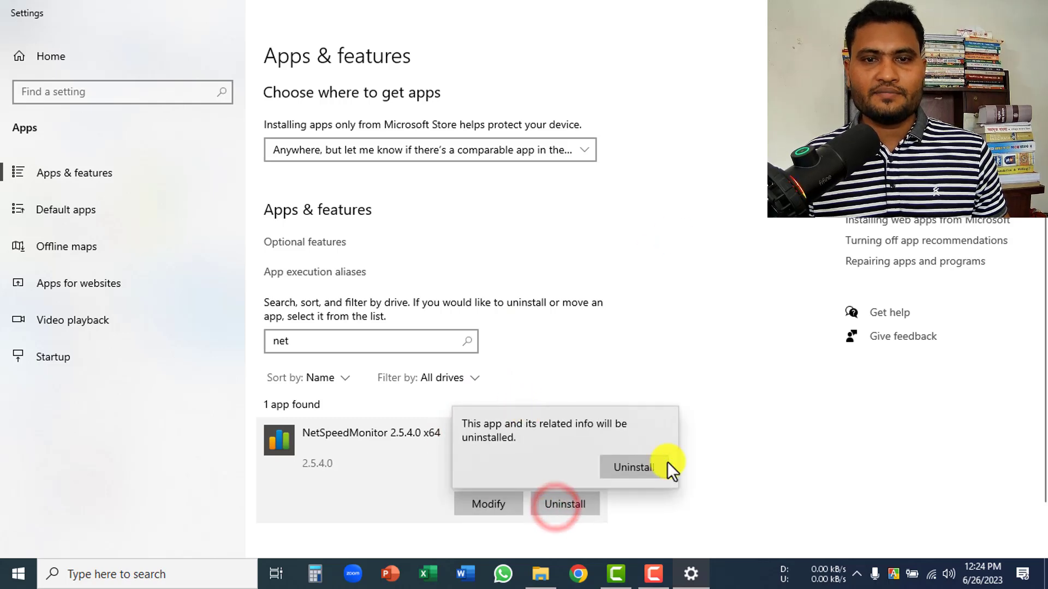
{"action": "left_click", "coordinate": [641, 467]}
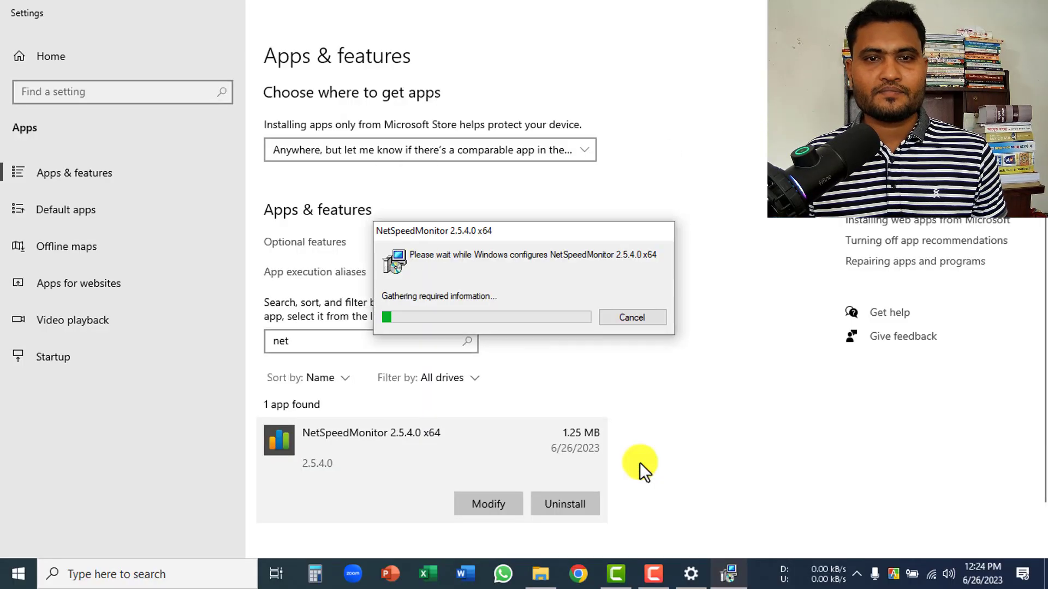
{"action": "left_click", "coordinate": [498, 378]}
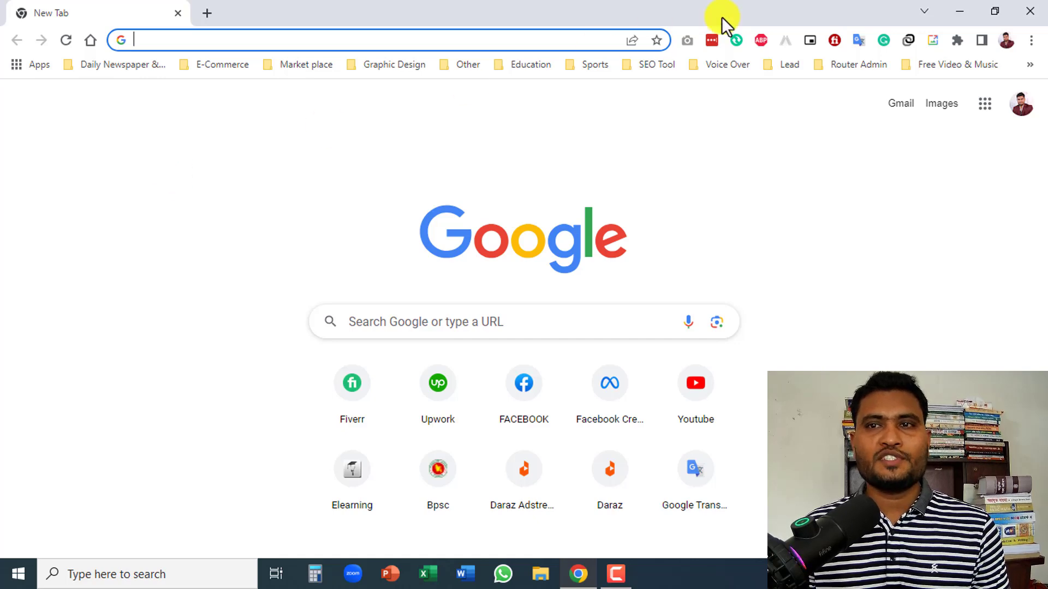
Step: Check the computer's system properties for the Windows edition and system type, and return to the browser
{"action": "left_click", "coordinate": [975, 6]}
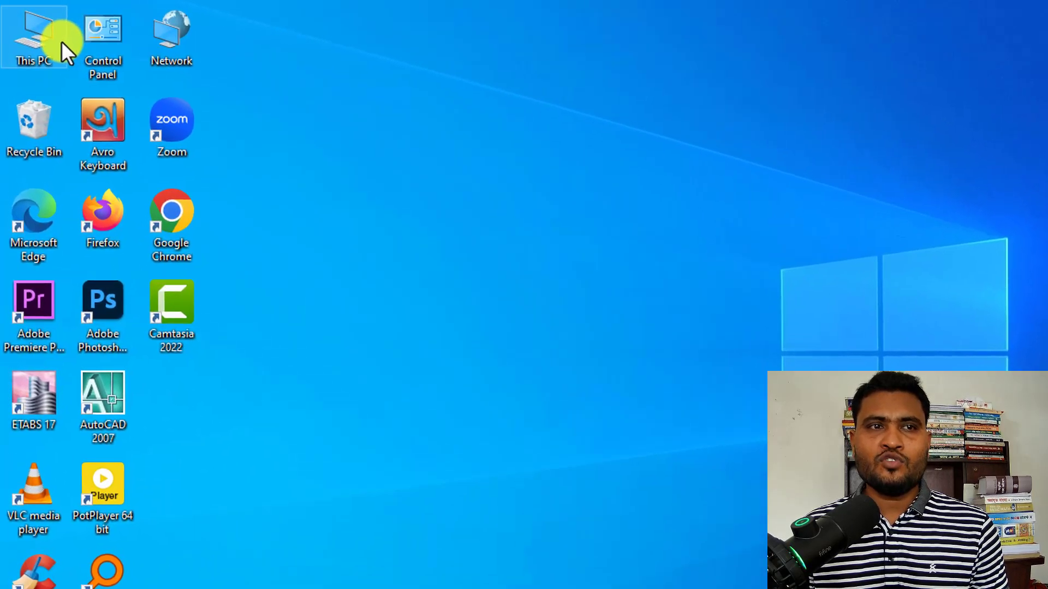
{"action": "double_click", "coordinate": [34, 42]}
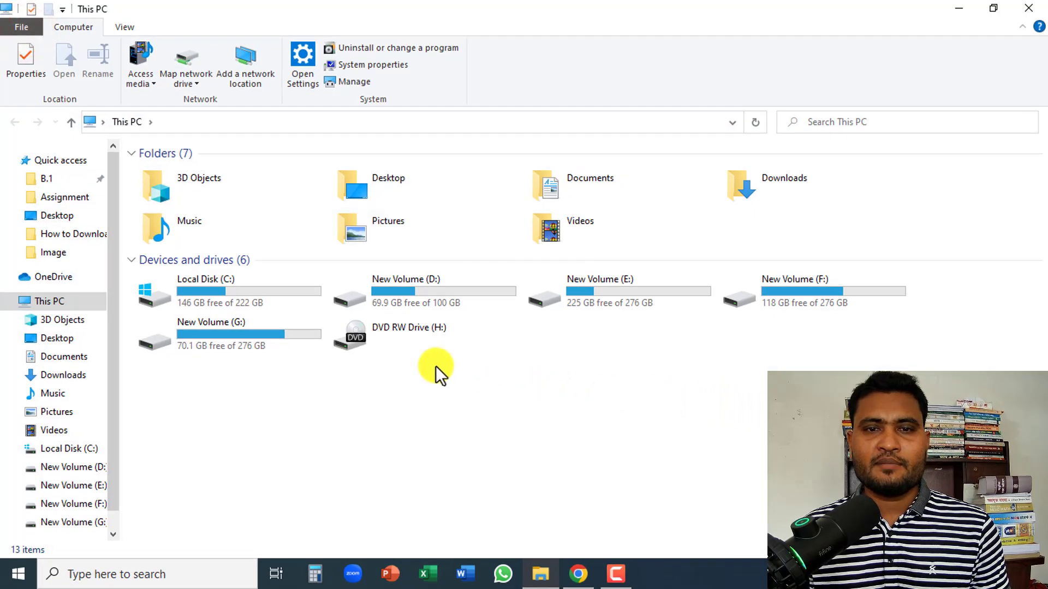
{"action": "right_click", "coordinate": [444, 369]}
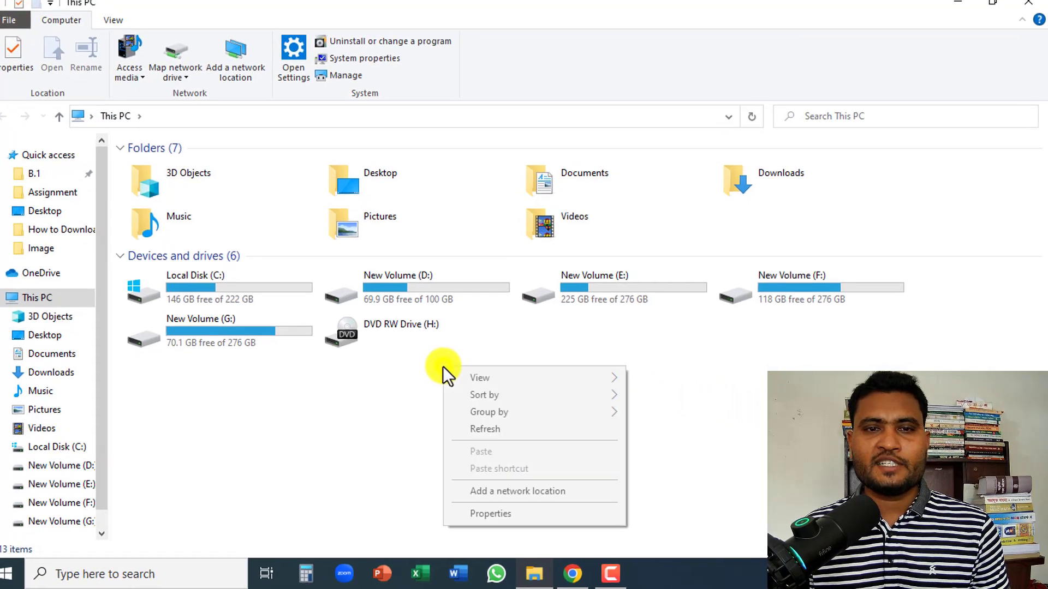
{"action": "left_click", "coordinate": [306, 490]}
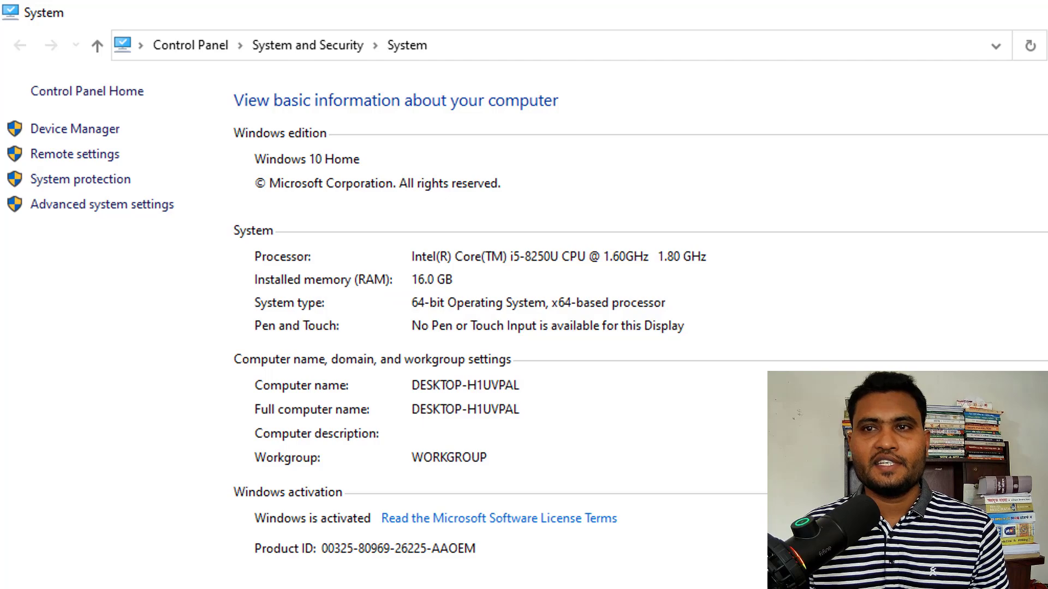
{"action": "left_click", "coordinate": [1031, 7]}
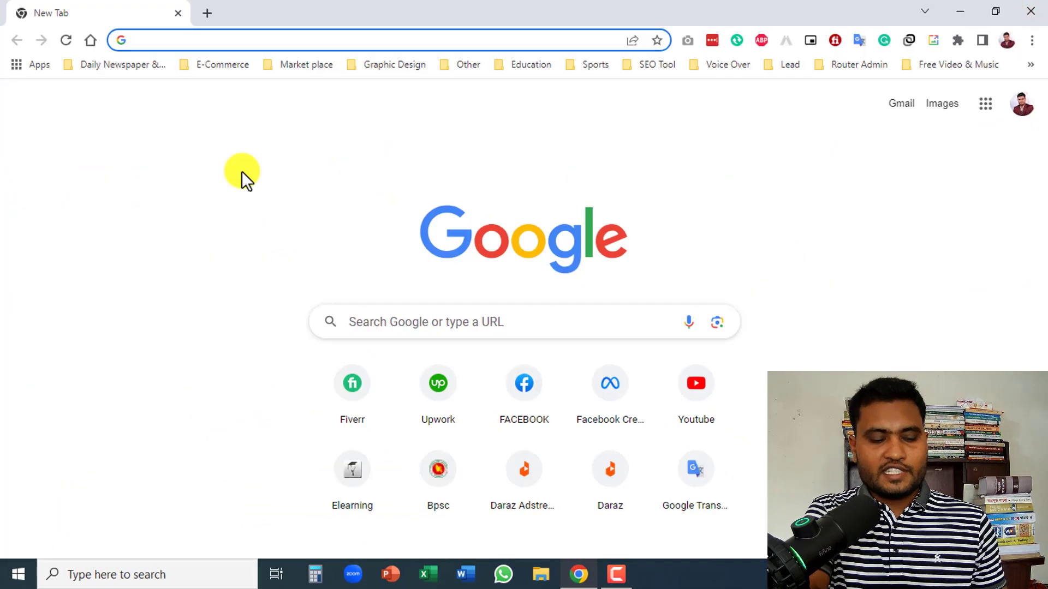
Step: Search Google for "netspeed monitor download 64 bit" and open the FileHorse result
{"action": "type", "text": "net"}
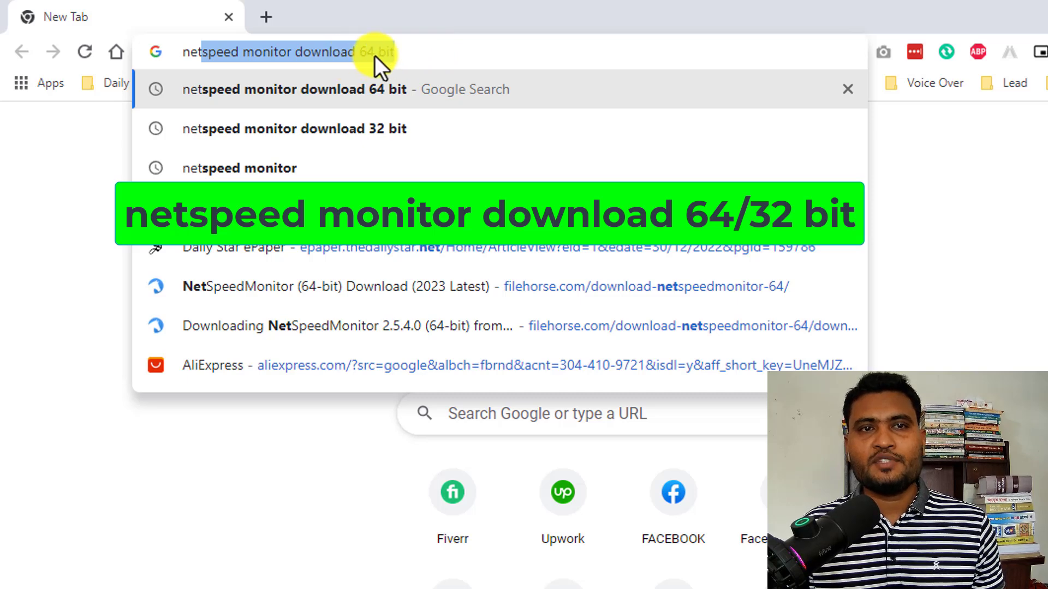
{"action": "key", "text": "Return"}
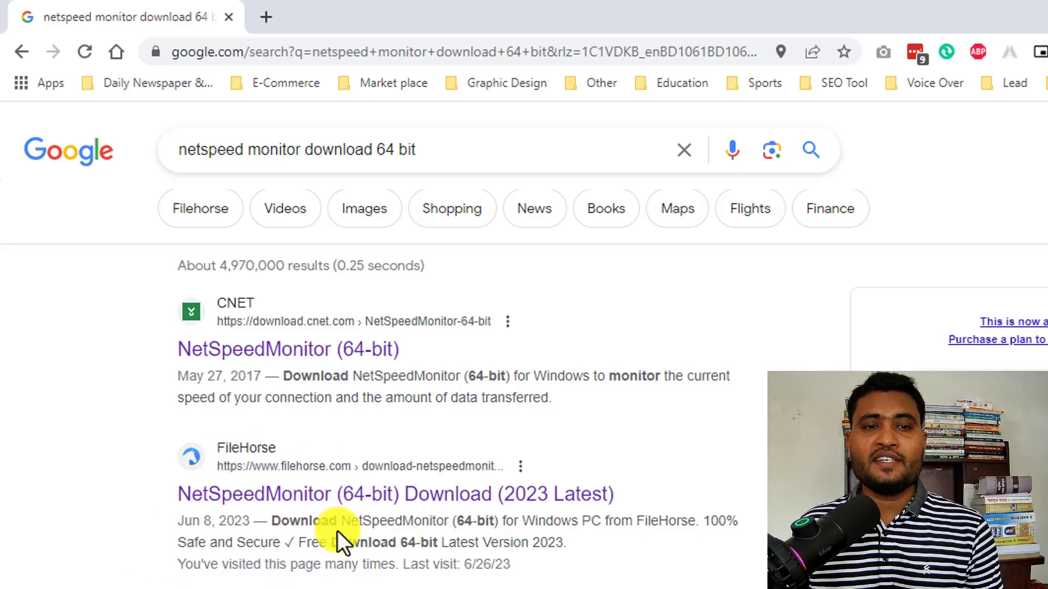
{"action": "left_click", "coordinate": [286, 496]}
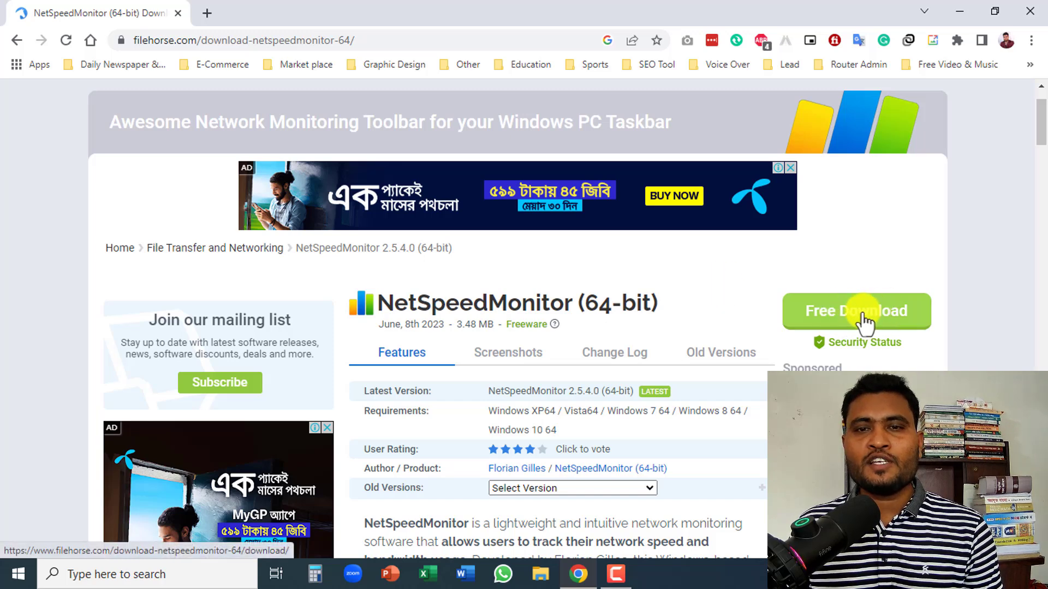
Step: Download the NetSpeedMonitor 2.5.4.0 (64-bit) installer, save it to the Desktop as netspeedmonitor_2_5_4_0_x64_setup, and close the browser
{"action": "left_click", "coordinate": [864, 322]}
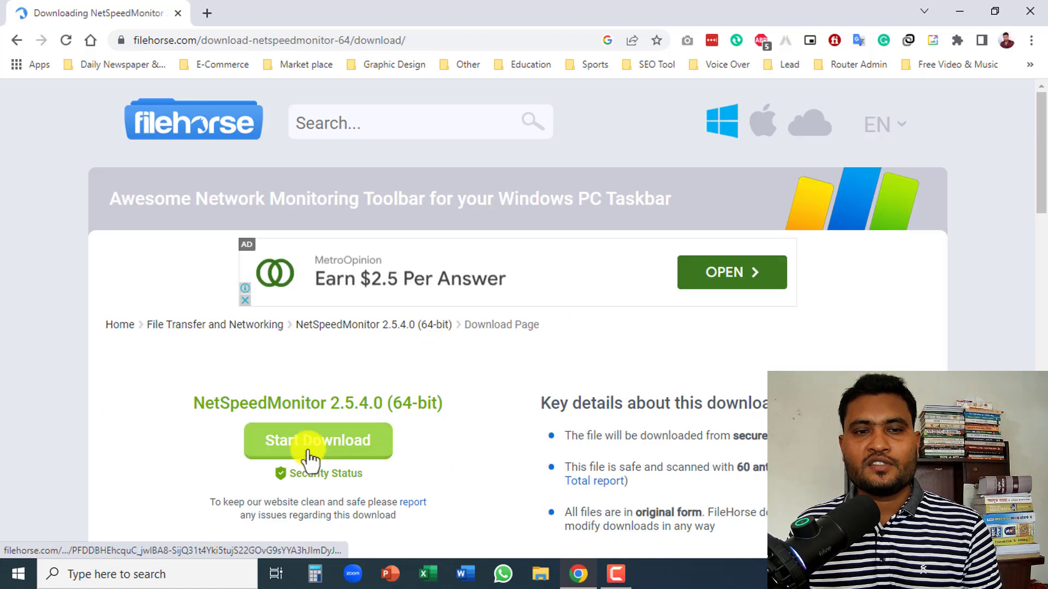
{"action": "left_click", "coordinate": [308, 453]}
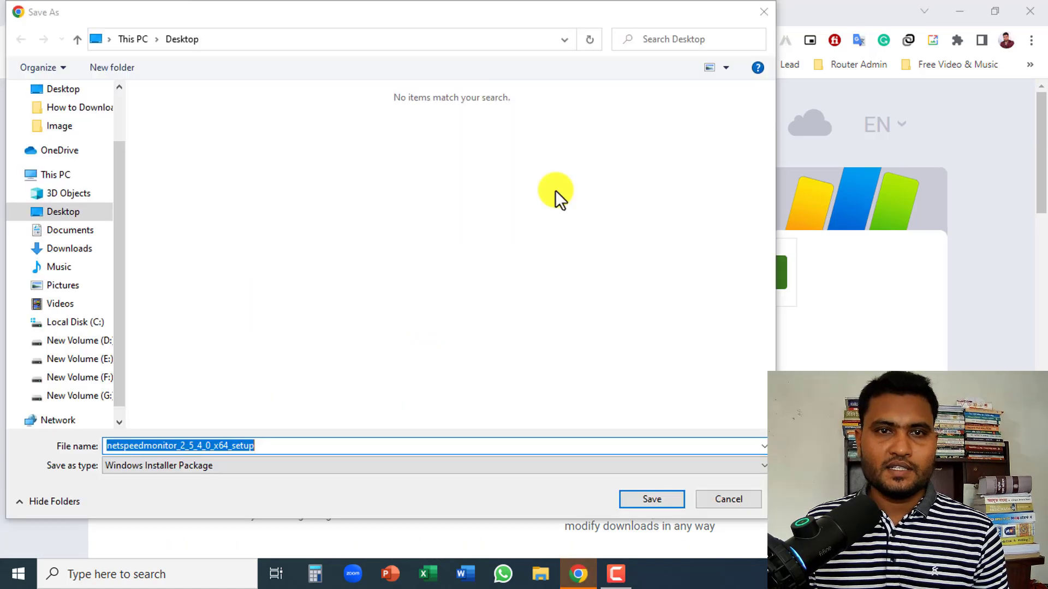
{"action": "left_click", "coordinate": [62, 214]}
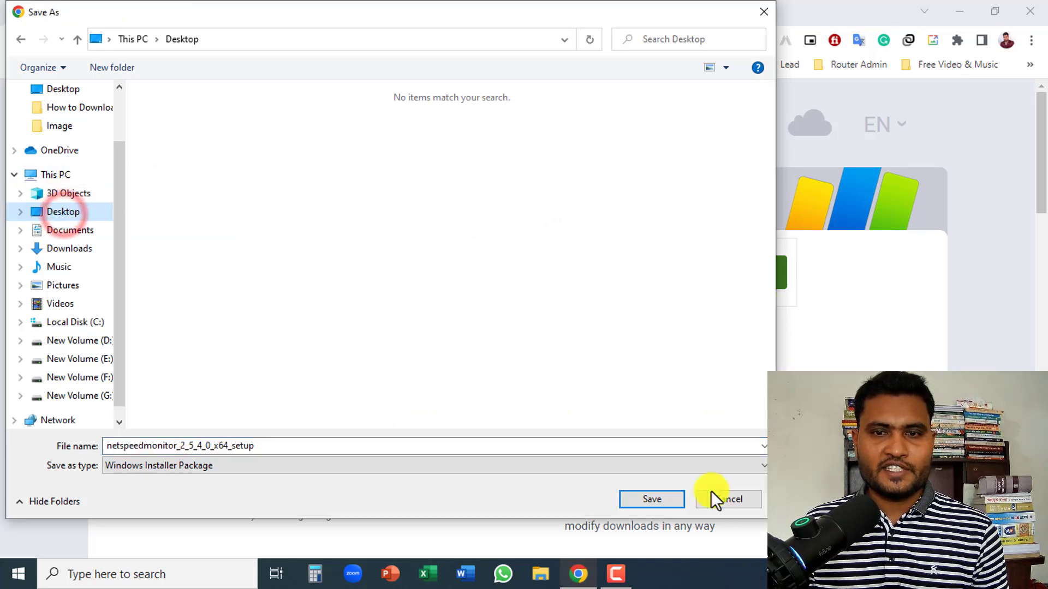
{"action": "left_click", "coordinate": [654, 498]}
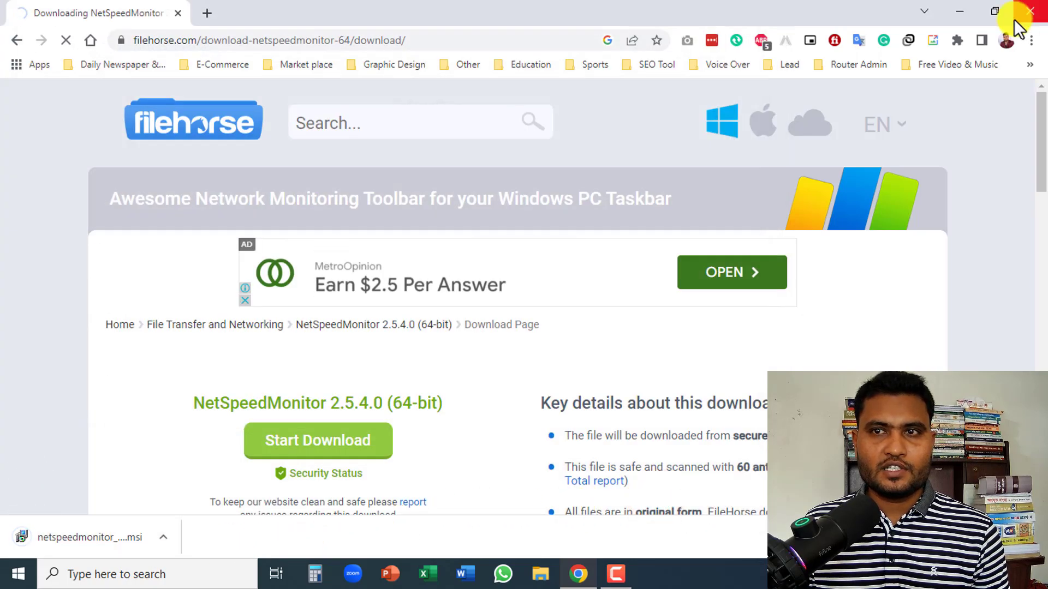
{"action": "left_click", "coordinate": [1039, 12]}
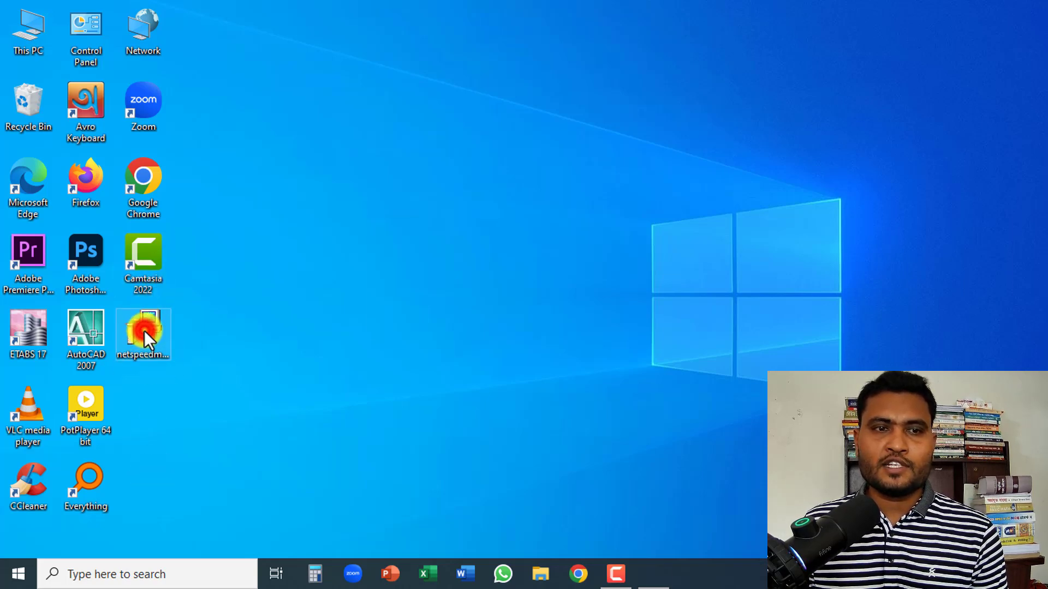
Step: Try to run the NetSpeedMonitor installer from the desktop, and close the setup
{"action": "double_click", "coordinate": [144, 331]}
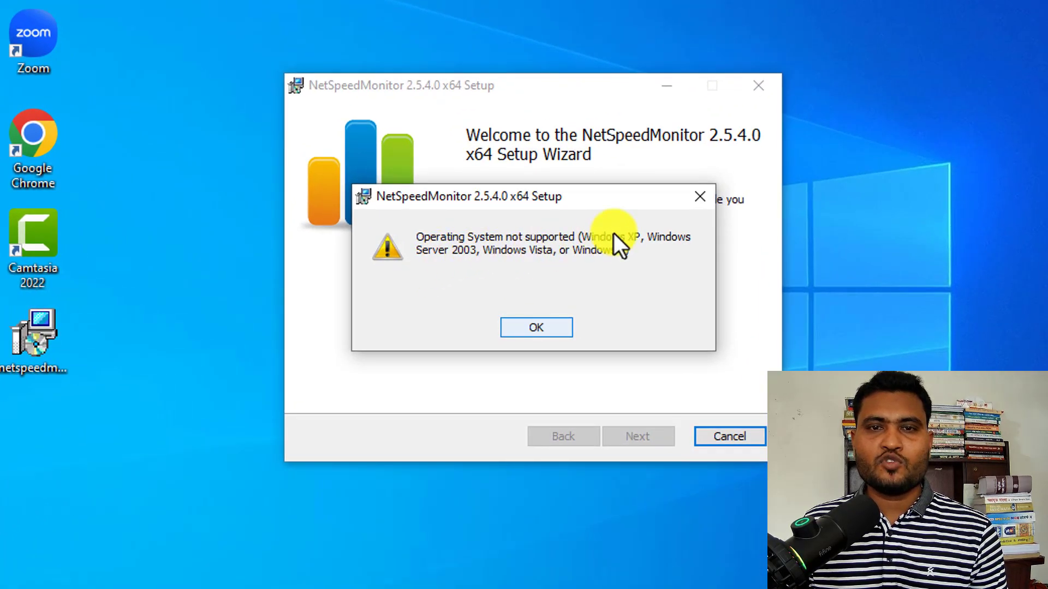
{"action": "left_click", "coordinate": [688, 196]}
{"action": "left_click", "coordinate": [758, 85]}
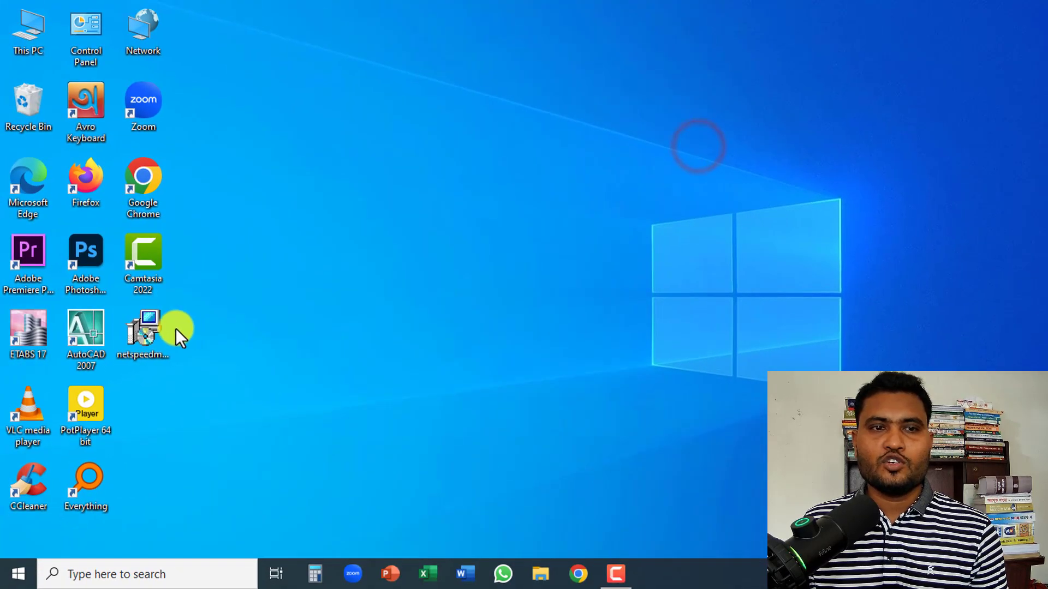
Step: Set the NetSpeedMonitor installer to run in compatibility mode for "Previous version of Windows" and apply the change
{"action": "right_click", "coordinate": [137, 323]}
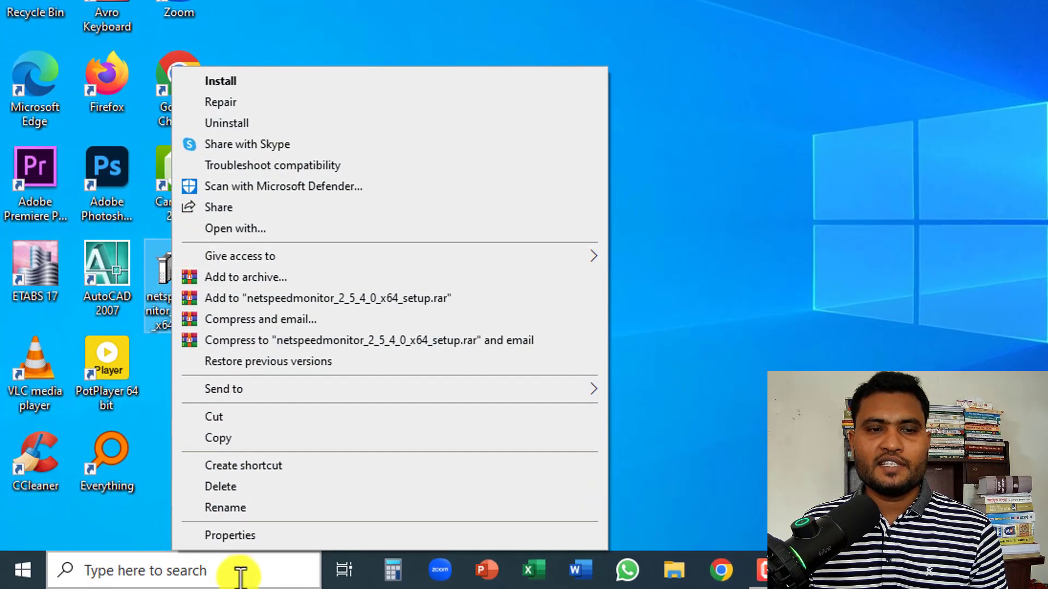
{"action": "left_click", "coordinate": [237, 539]}
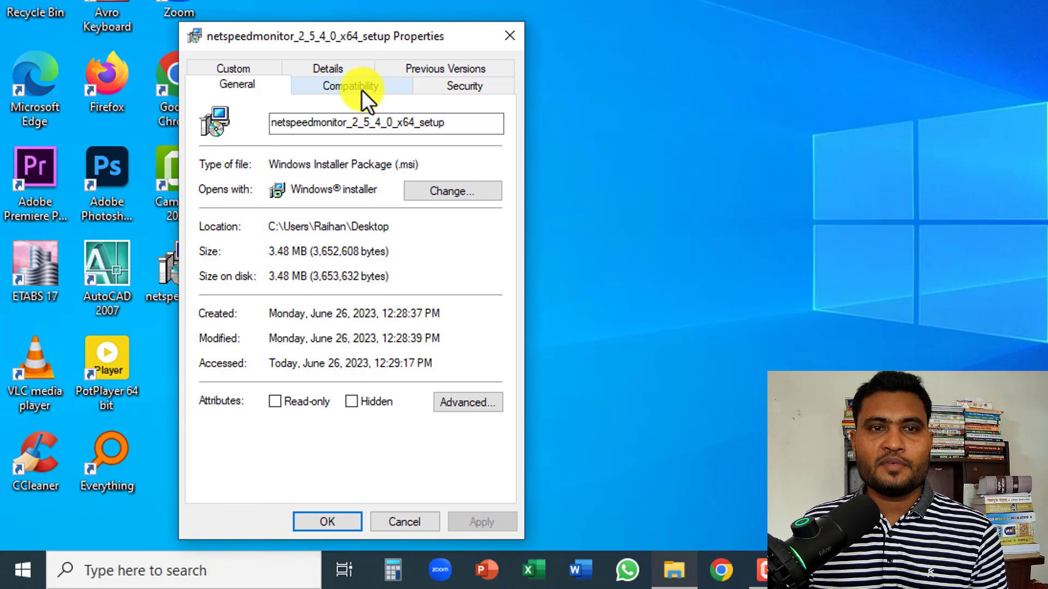
{"action": "left_click", "coordinate": [361, 89]}
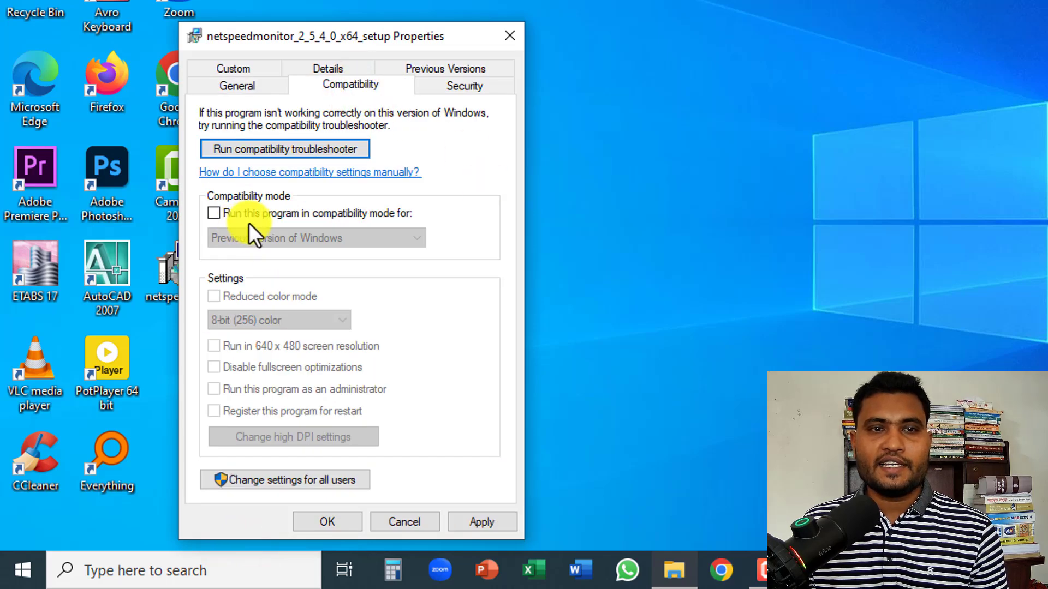
{"action": "left_click", "coordinate": [215, 212]}
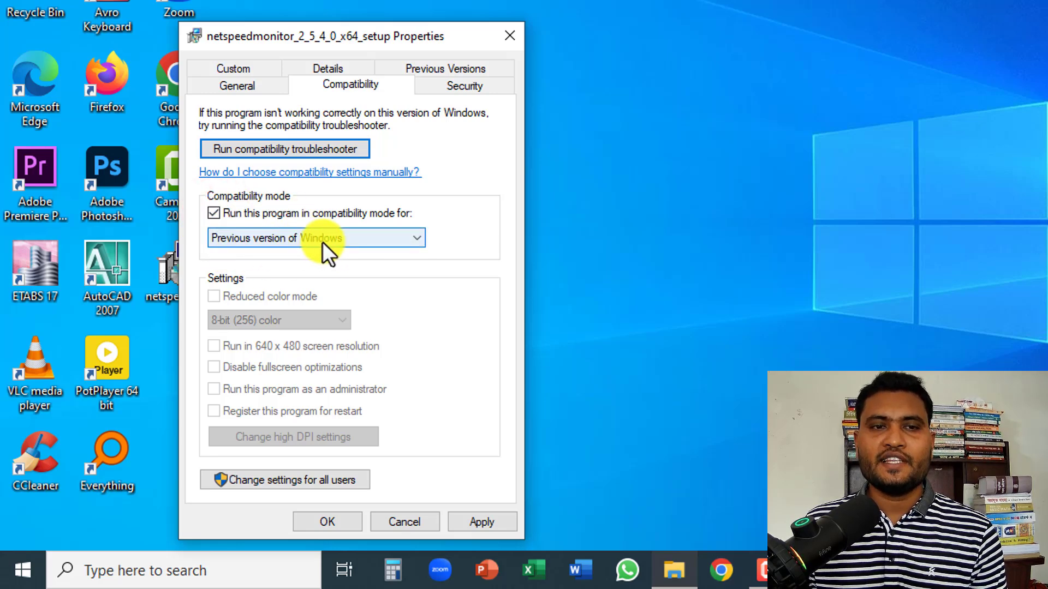
{"action": "left_click", "coordinate": [486, 523]}
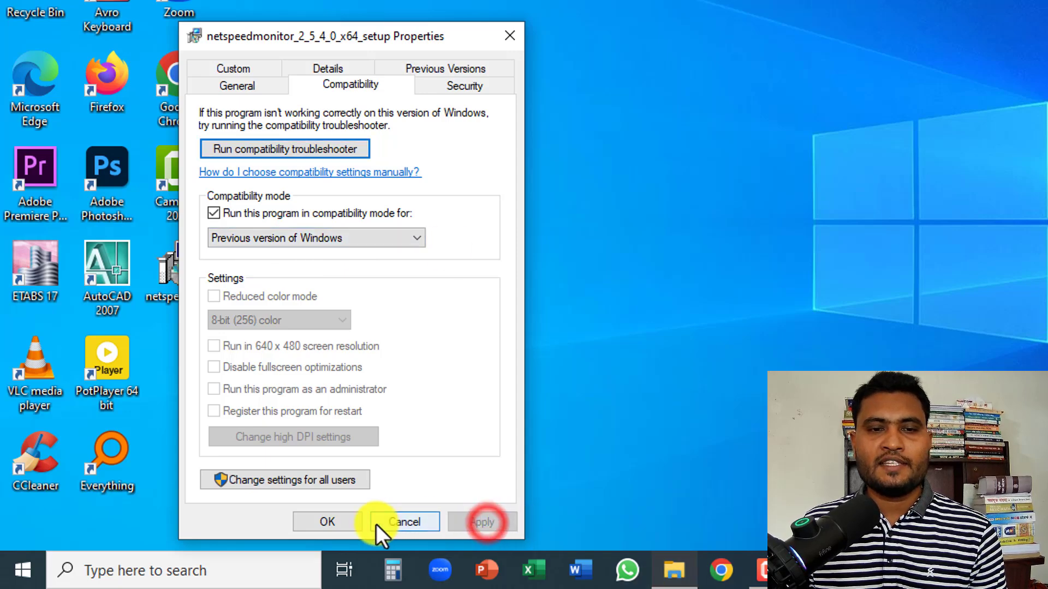
{"action": "left_click", "coordinate": [336, 523]}
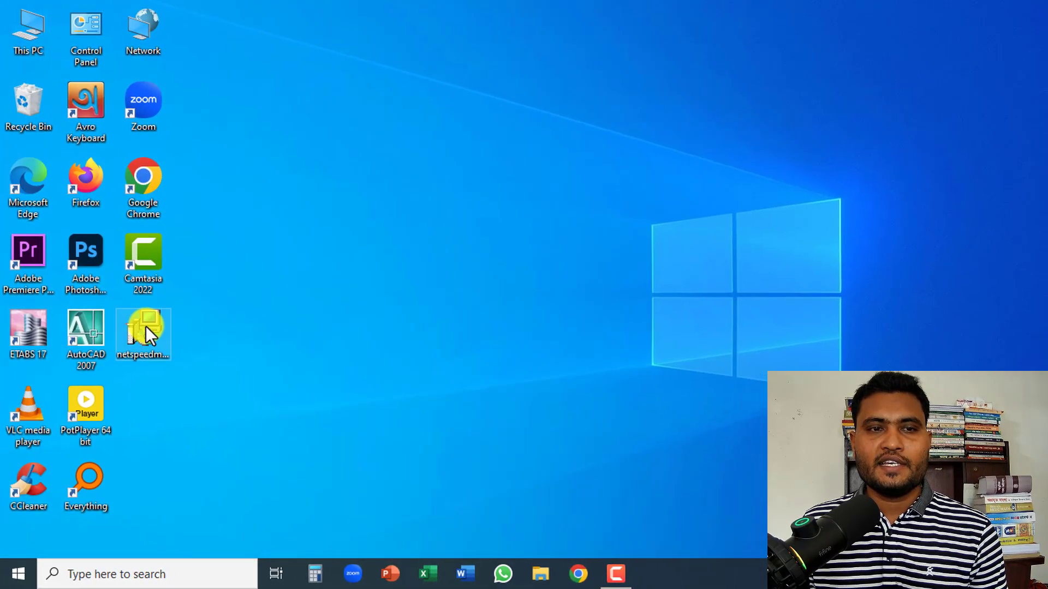
Step: Install NetSpeedMonitor 2.5.4.0 x64 from the desktop installer, accepting the license agreement and keeping the default features and location
{"action": "double_click", "coordinate": [145, 325]}
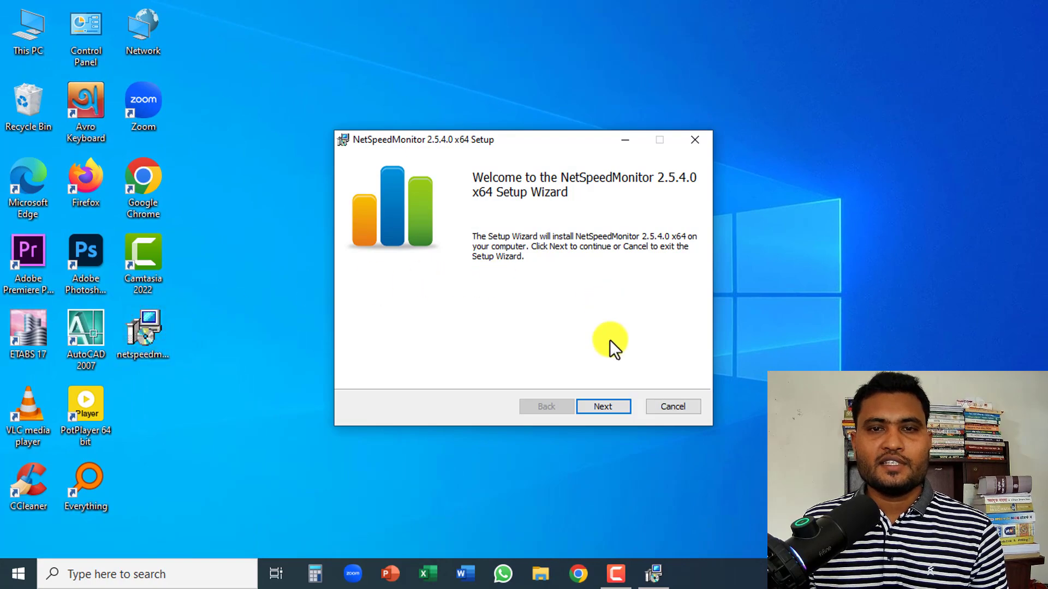
{"action": "left_click", "coordinate": [613, 408]}
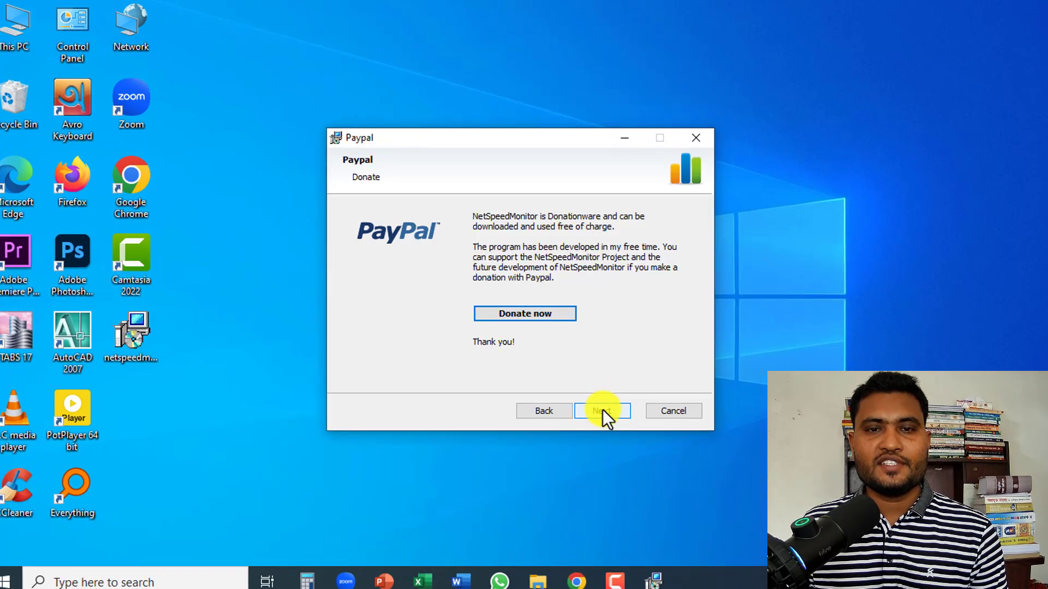
{"action": "left_click", "coordinate": [602, 409]}
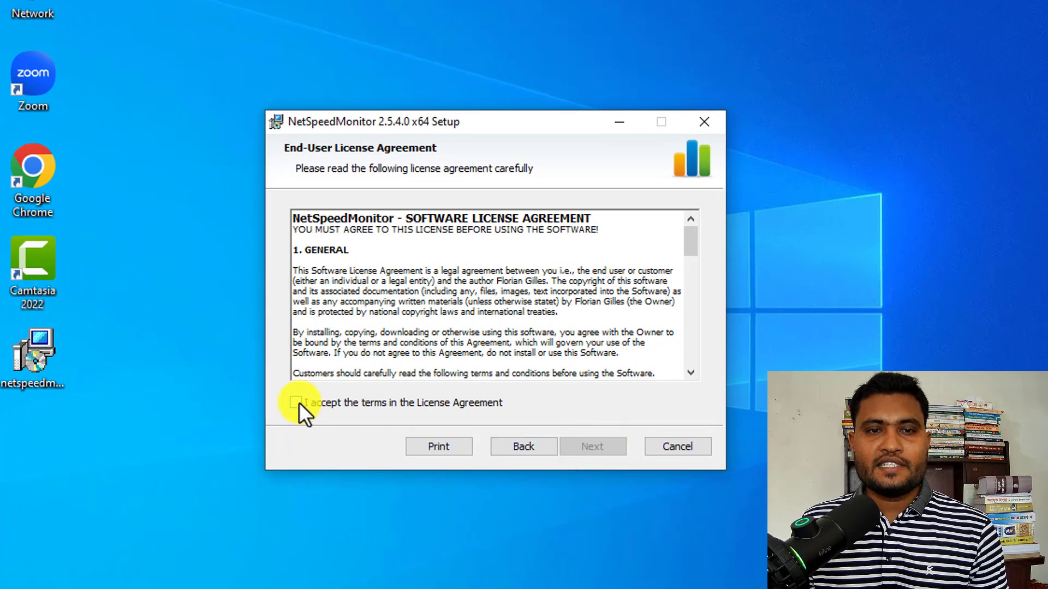
{"action": "left_click", "coordinate": [295, 402]}
{"action": "left_click", "coordinate": [606, 450]}
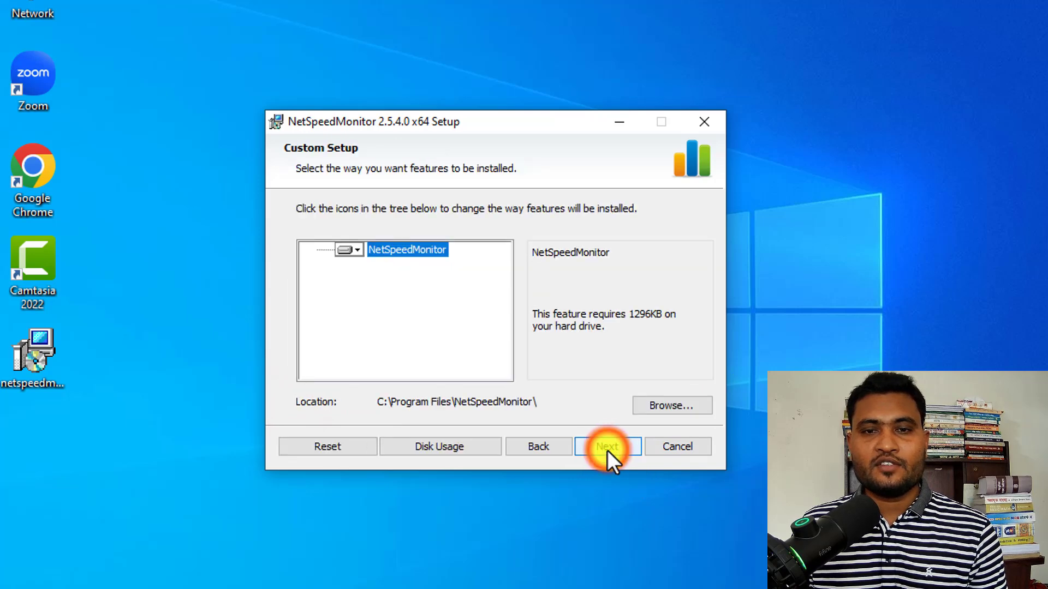
{"action": "left_click", "coordinate": [607, 450]}
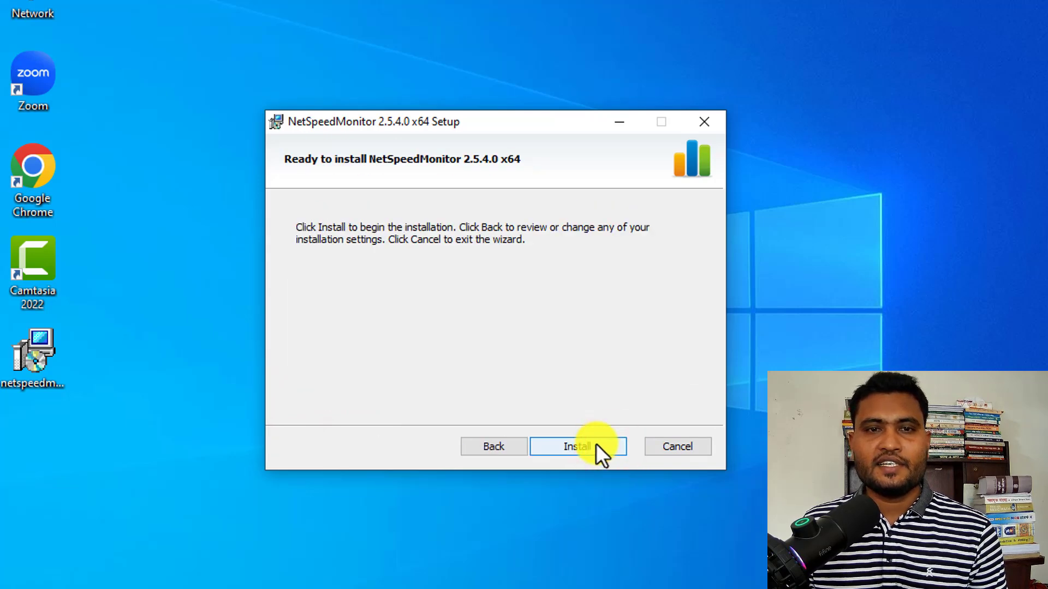
{"action": "left_click", "coordinate": [582, 448]}
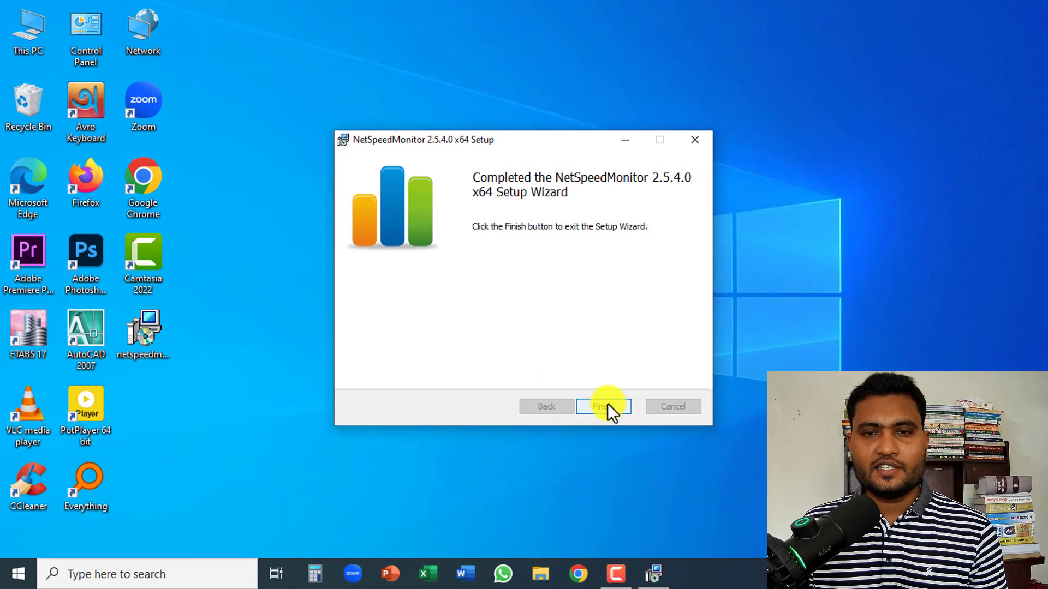
{"action": "left_click", "coordinate": [607, 406]}
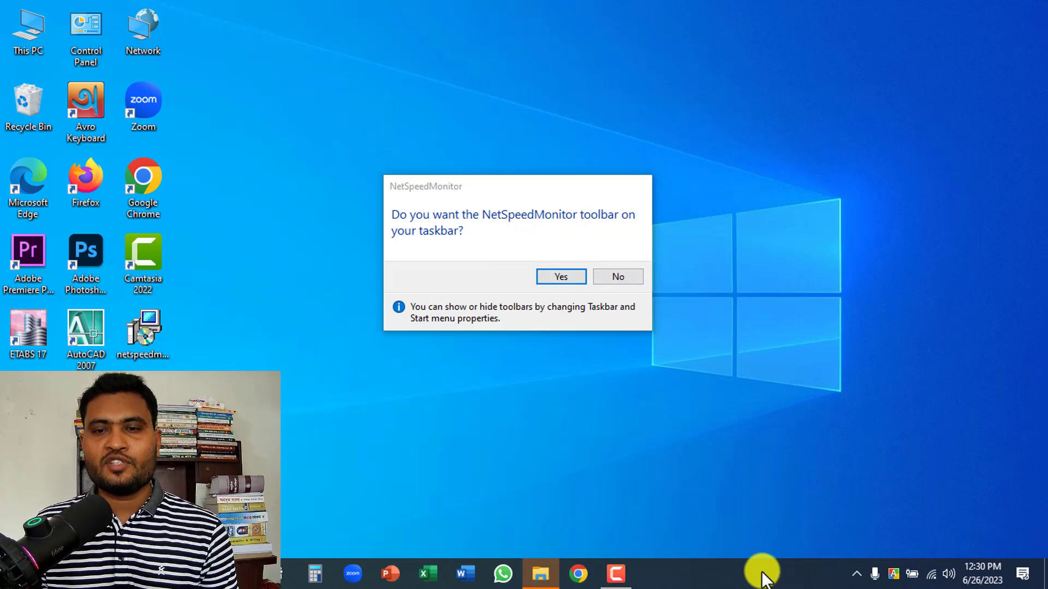
Step: Accept the NetSpeedMonitor toolbar prompt and enable the NetSpeedMonitor toolbar on the taskbar
{"action": "left_click", "coordinate": [562, 277]}
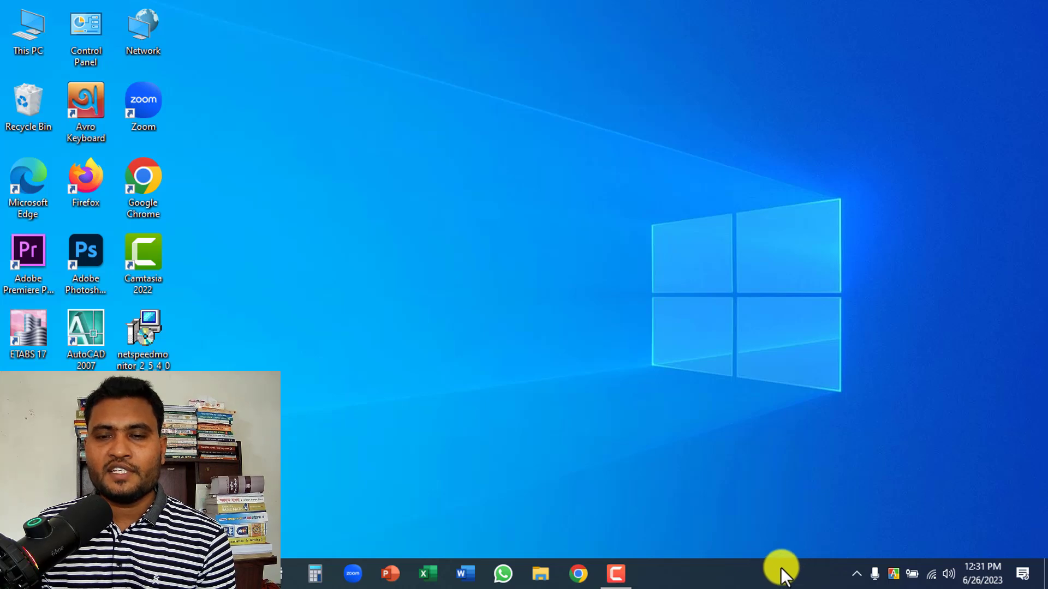
{"action": "right_click", "coordinate": [780, 567]}
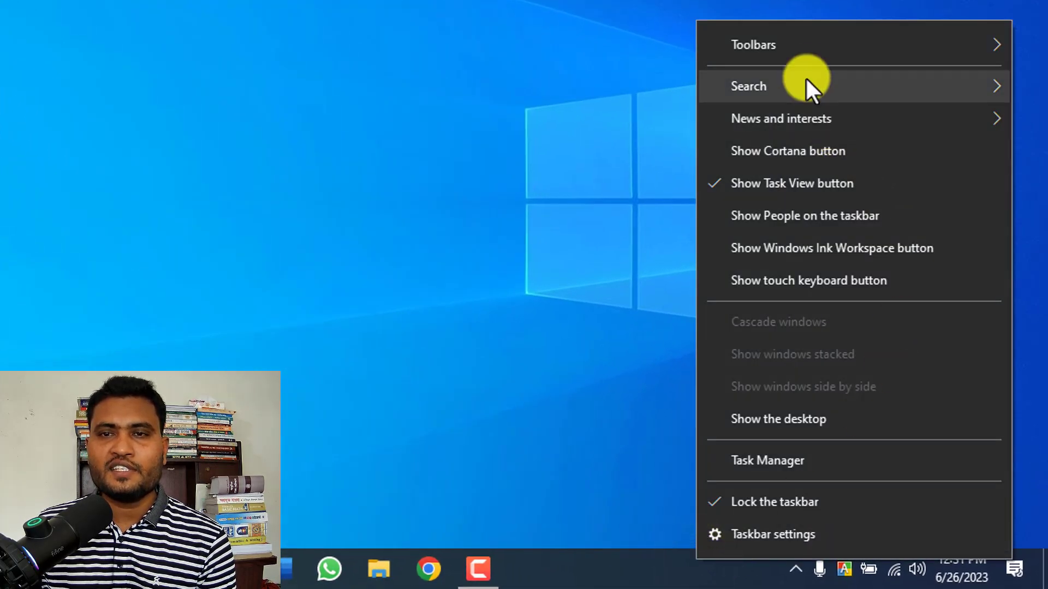
{"action": "mouse_move", "coordinate": [804, 48]}
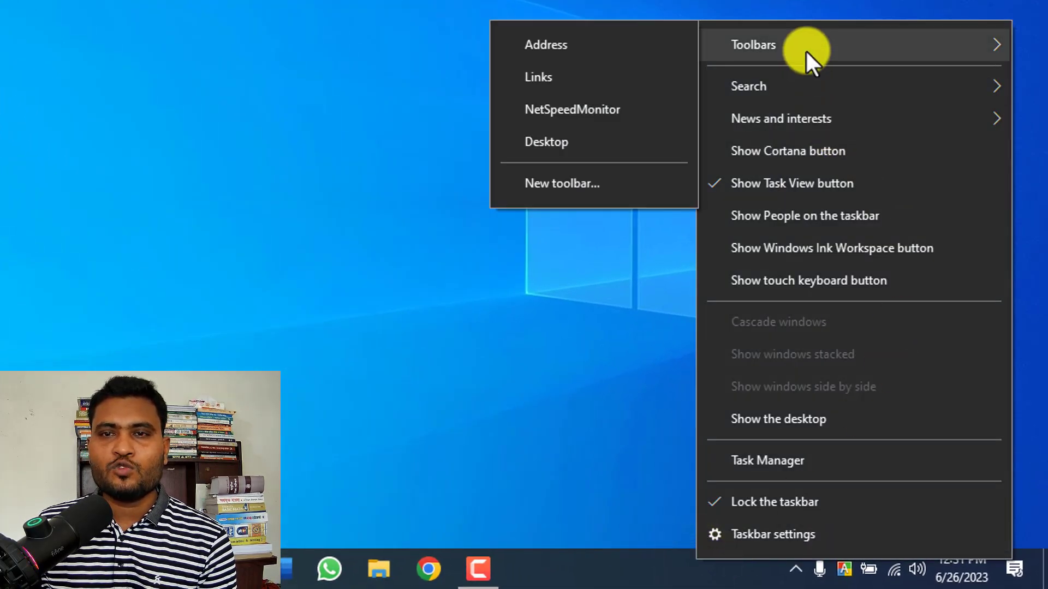
{"action": "left_click", "coordinate": [578, 110]}
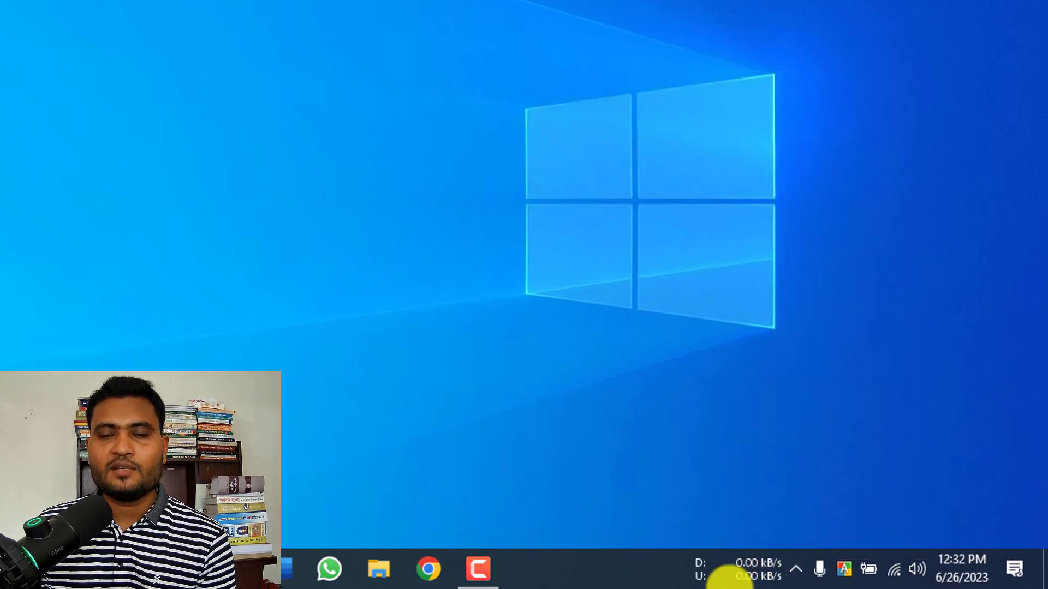
Step: Open the NetSpeedMonitor configuration and set the bitrate to kB/s and the precision to 0.00
{"action": "mouse_move", "coordinate": [754, 581]}
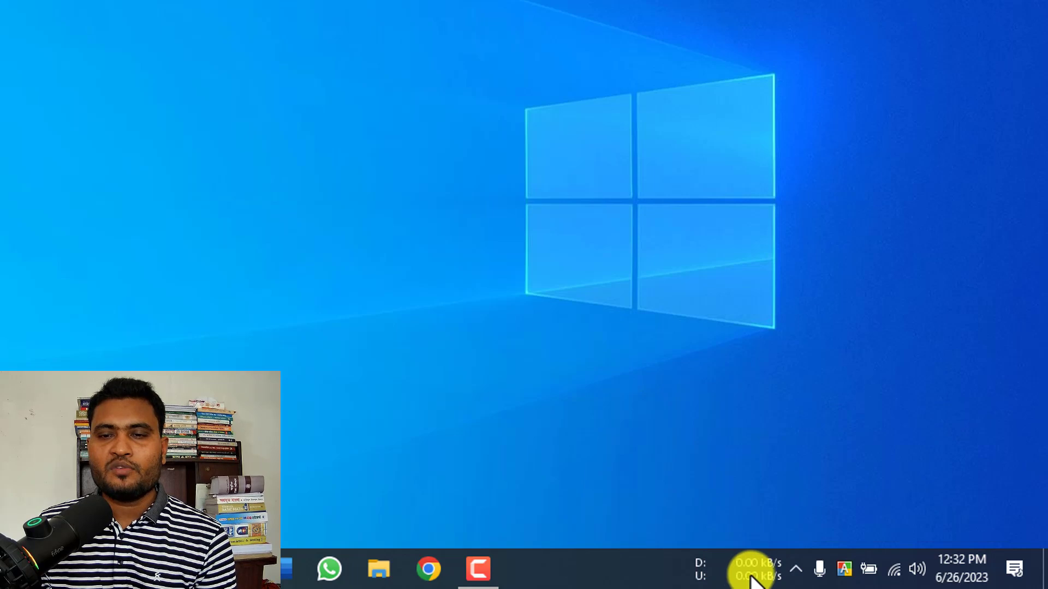
{"action": "right_click", "coordinate": [748, 569]}
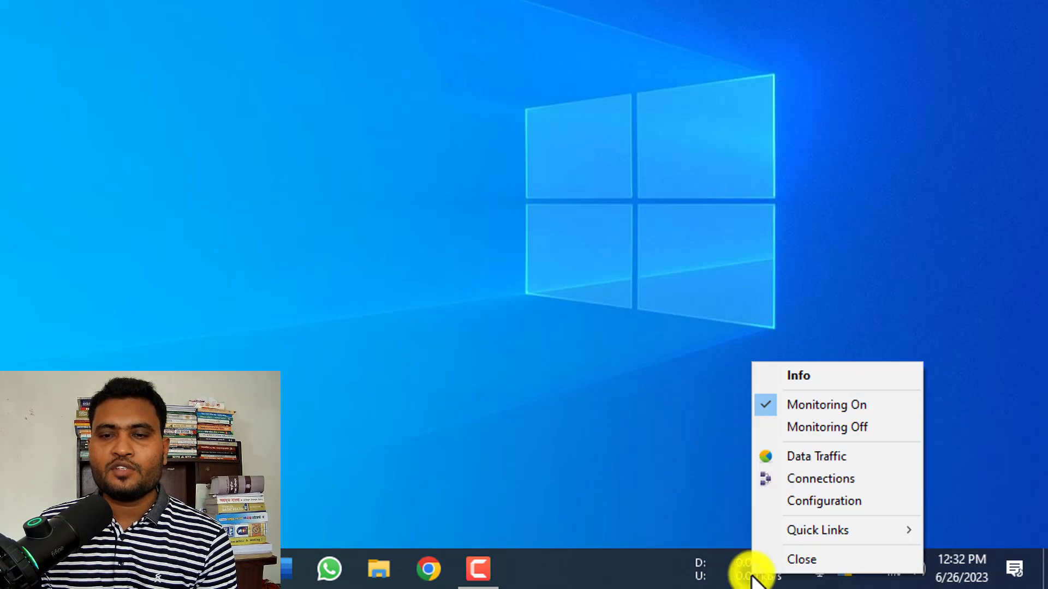
{"action": "left_click", "coordinate": [833, 501]}
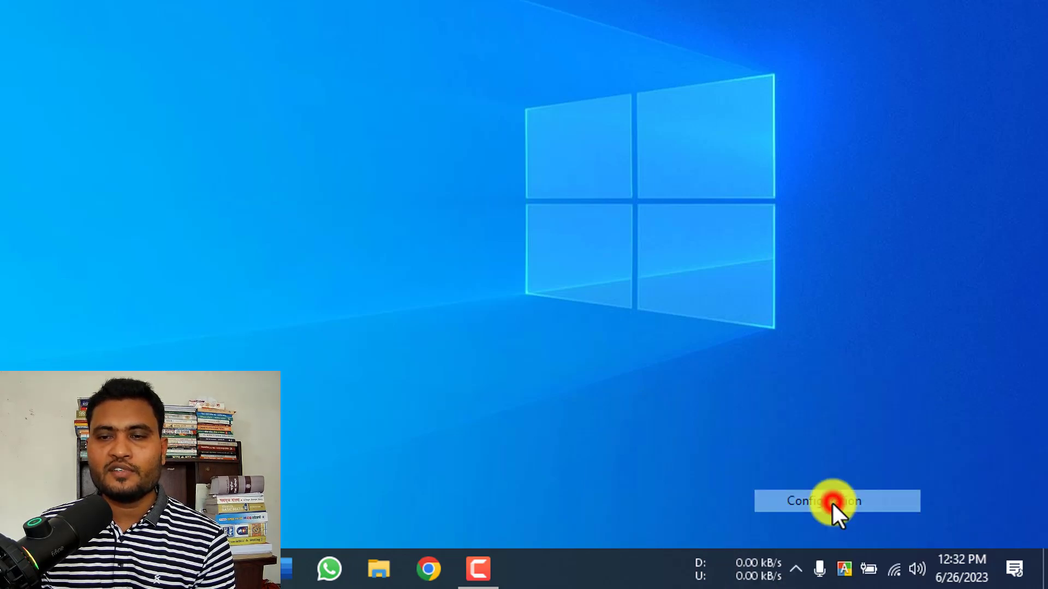
{"action": "left_click_drag", "start_coordinate": [918, 296], "coordinate": [349, 136]}
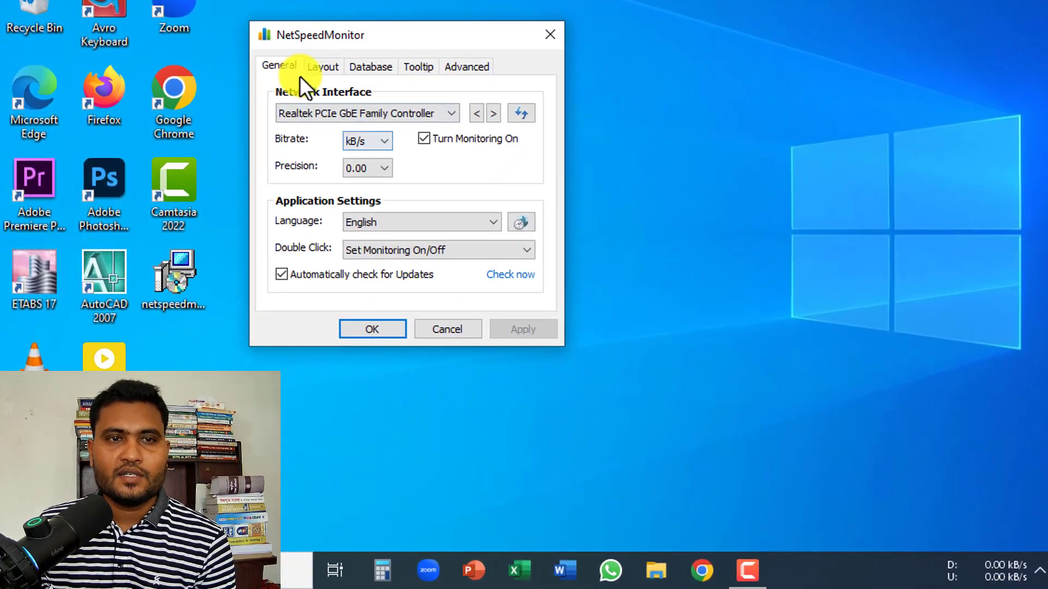
{"action": "left_click", "coordinate": [385, 141]}
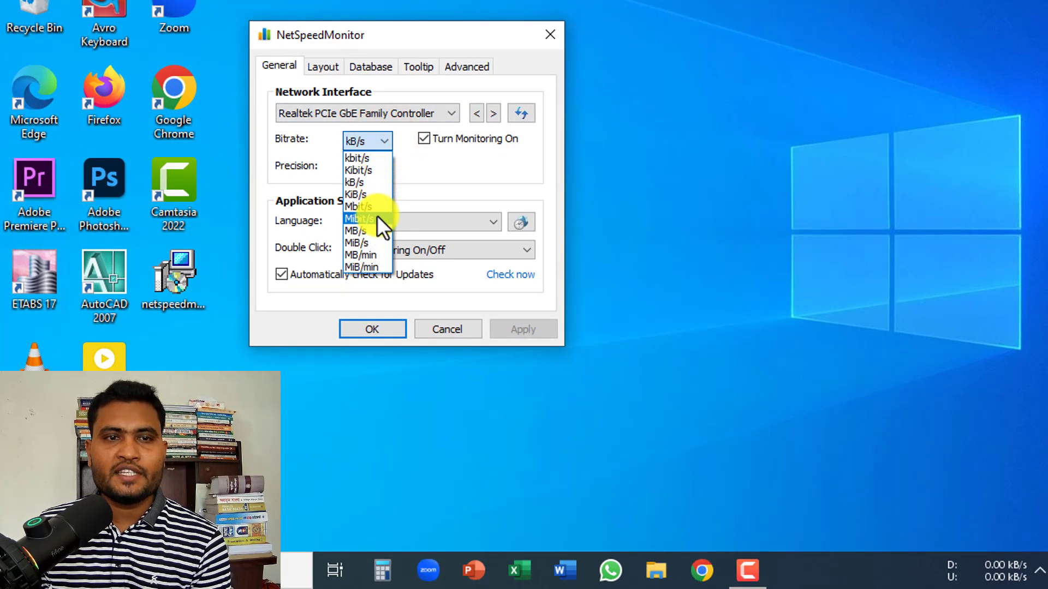
{"action": "left_click", "coordinate": [362, 182]}
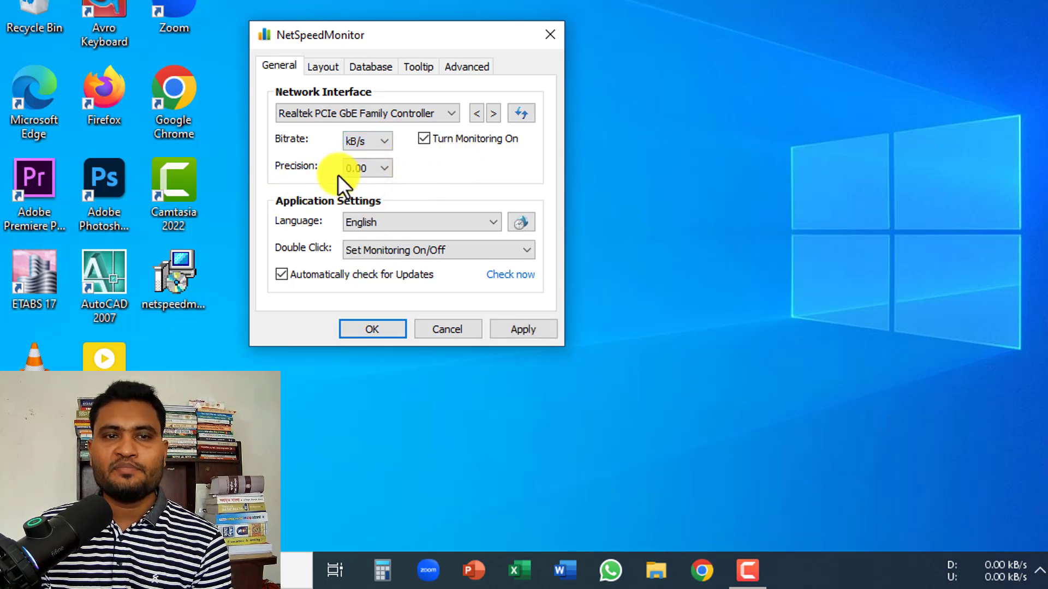
{"action": "left_click", "coordinate": [392, 169]}
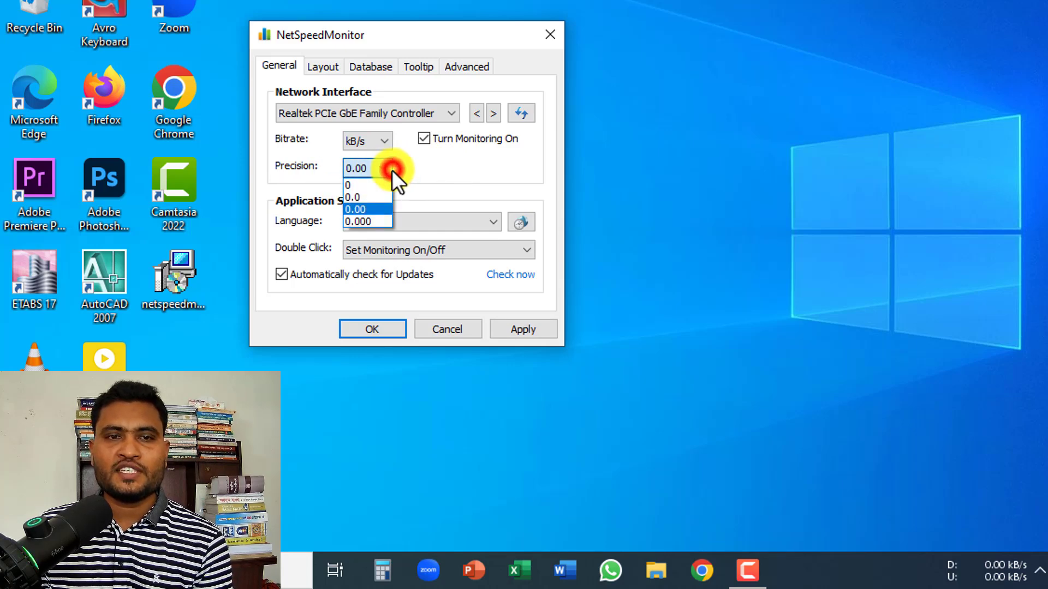
{"action": "left_click", "coordinate": [365, 209]}
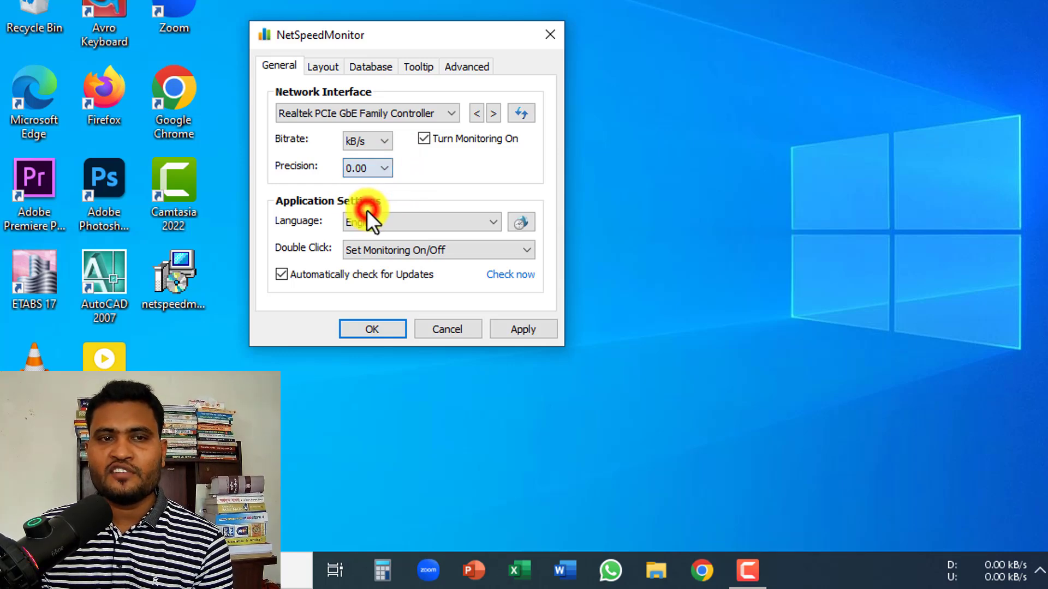
Step: In the layout settings, change the download label to "Download" and the upload label to "Upload", and apply the configuration
{"action": "left_click", "coordinate": [331, 68]}
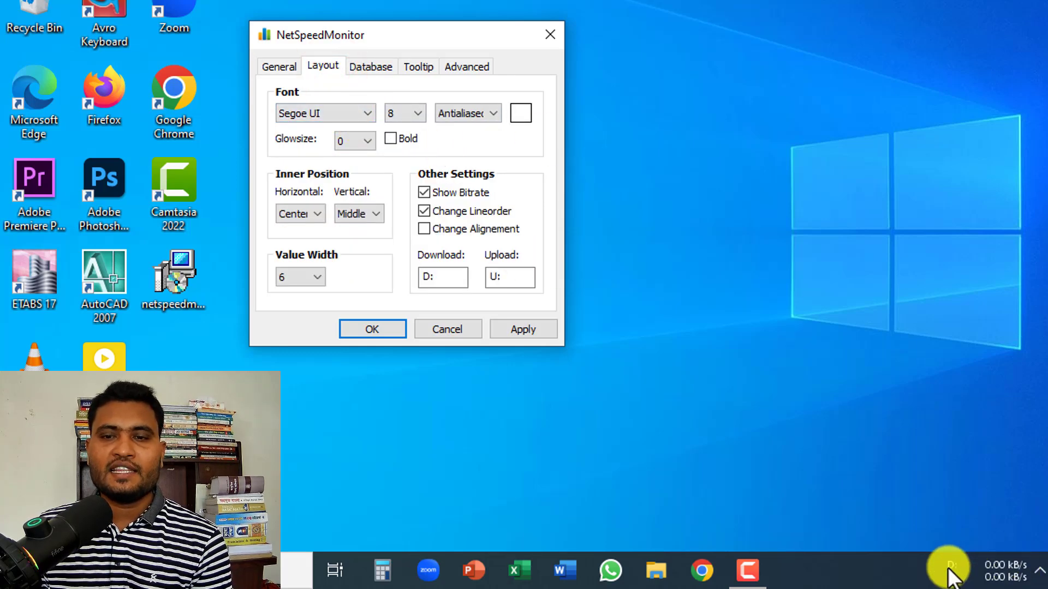
{"action": "left_click", "coordinate": [367, 112]}
{"action": "left_click", "coordinate": [365, 111]}
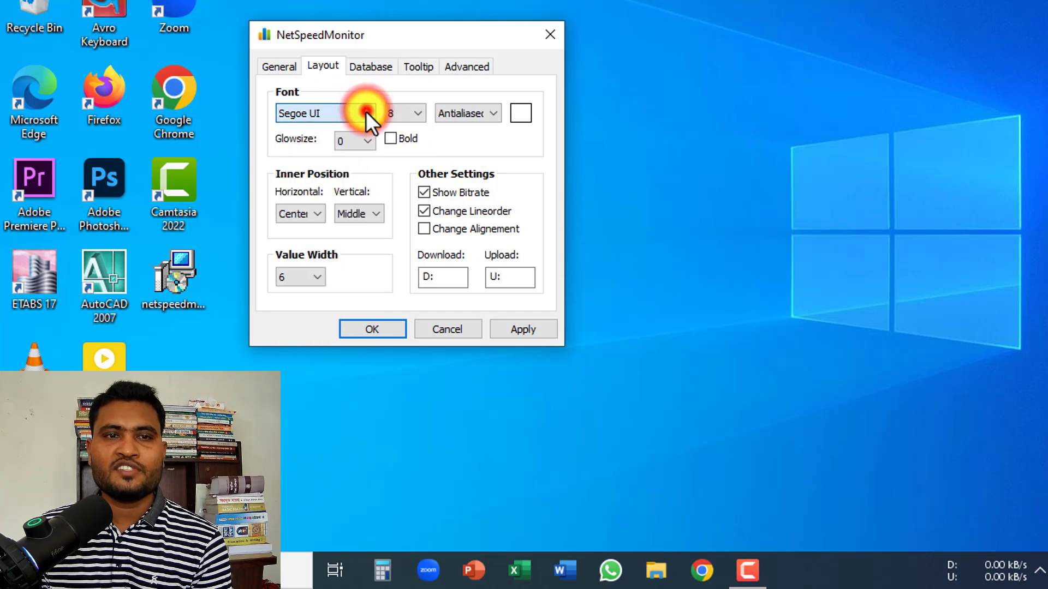
{"action": "left_click", "coordinate": [416, 113]}
{"action": "left_click", "coordinate": [417, 113]}
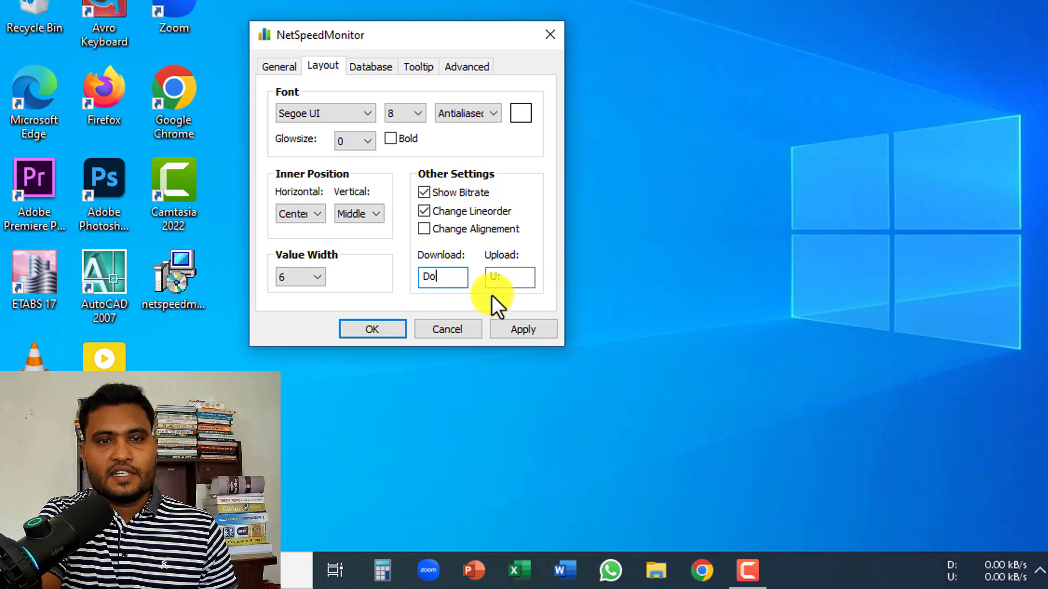
{"action": "type", "text": "wnload"}
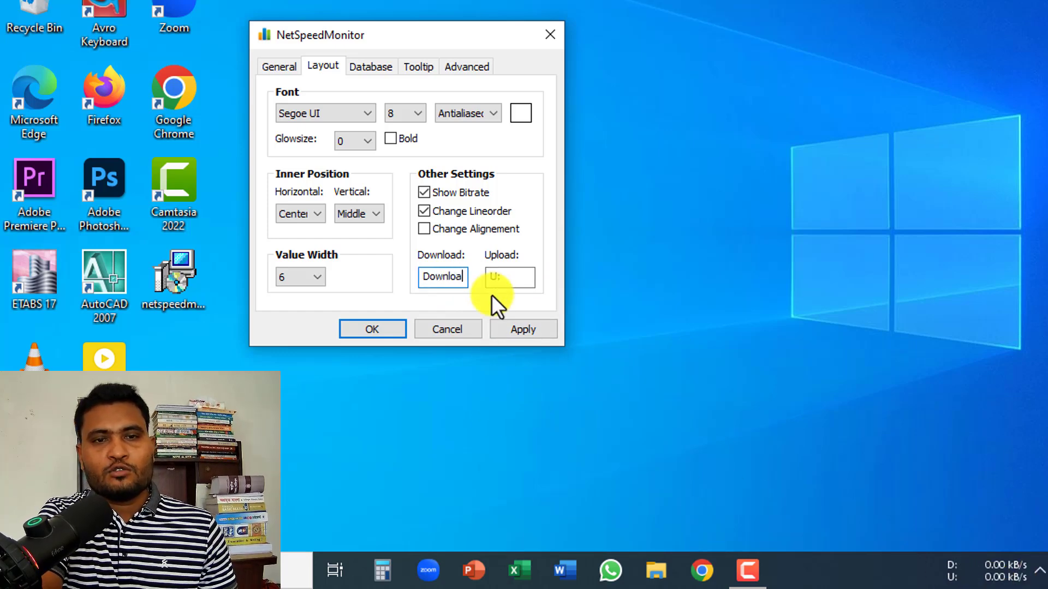
{"action": "left_click", "coordinate": [518, 277]}
{"action": "key", "text": "BackSpace"}
{"action": "type", "text": "ploa"}
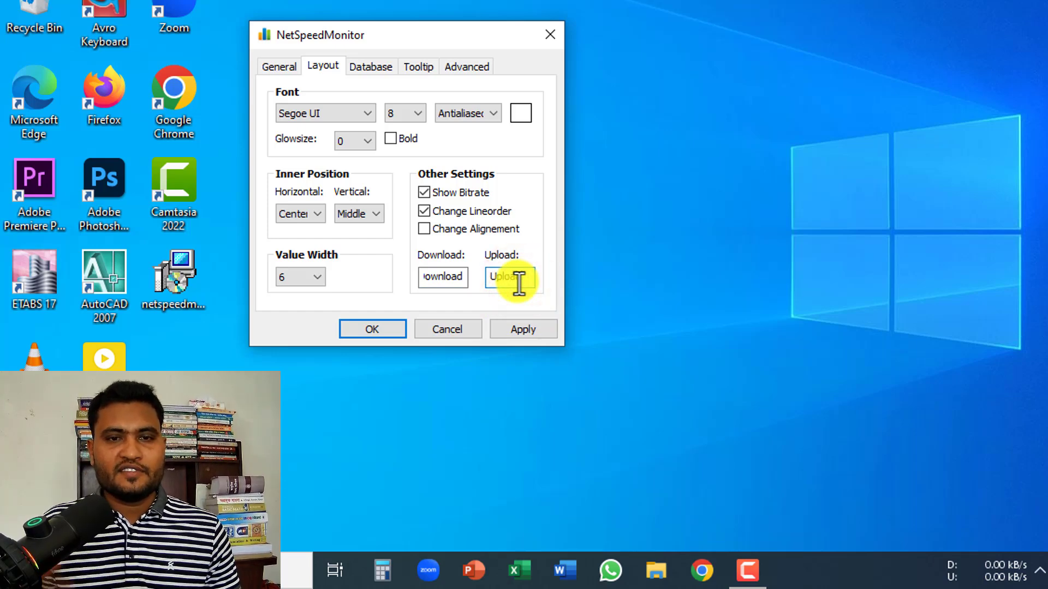
{"action": "type", "text": "d"}
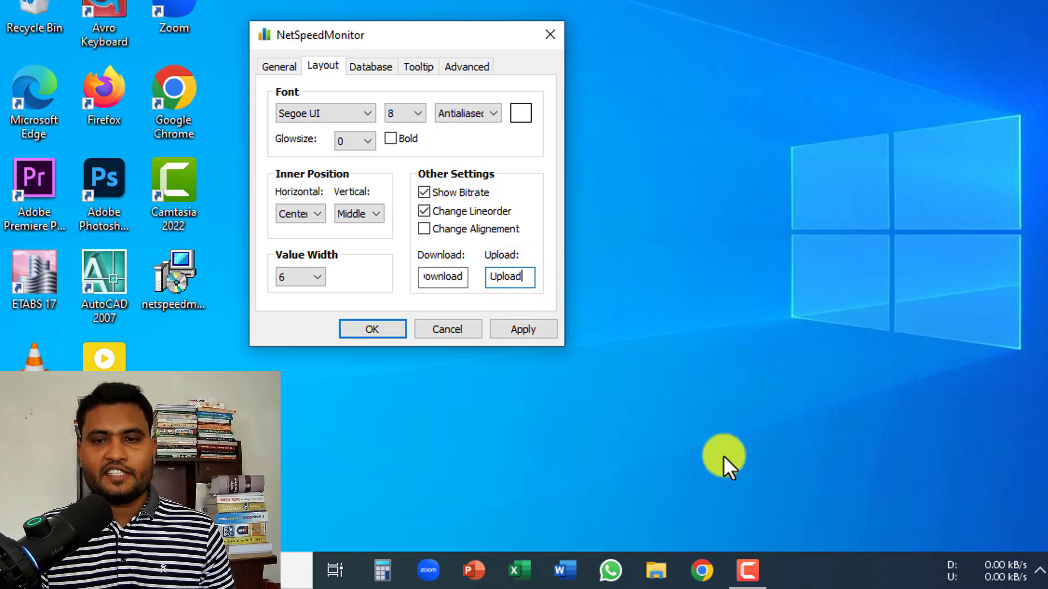
{"action": "left_click", "coordinate": [498, 335]}
{"action": "left_click", "coordinate": [483, 338]}
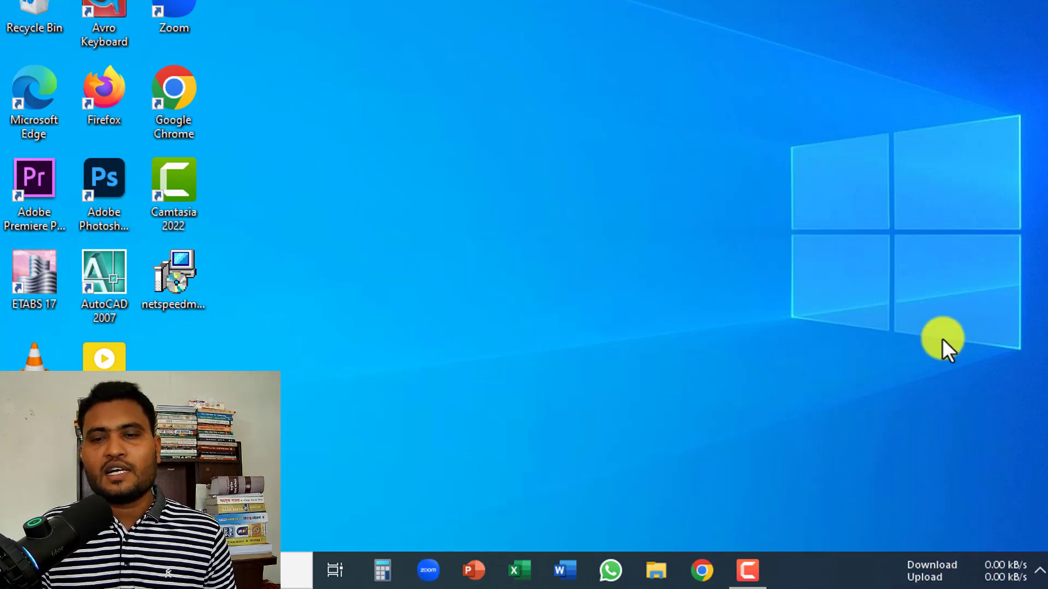
{"action": "mouse_move", "coordinate": [975, 582]}
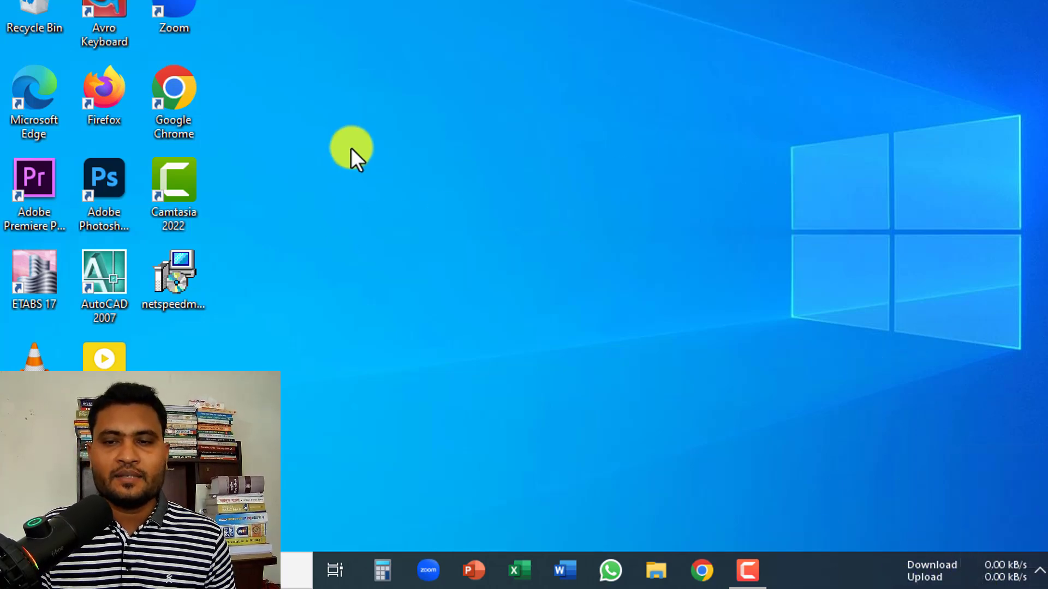